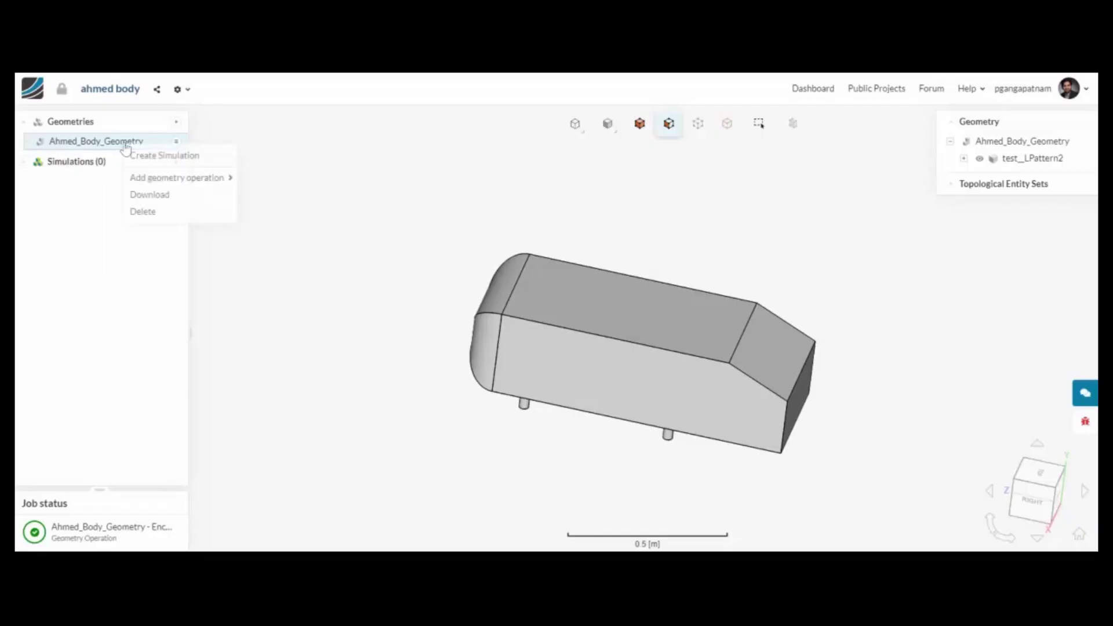
# Add an enclosure with minimum (-1, -0.0669, -6) m and maximum (0, 2, 2) m.
pyautogui.moveTo(186, 178)
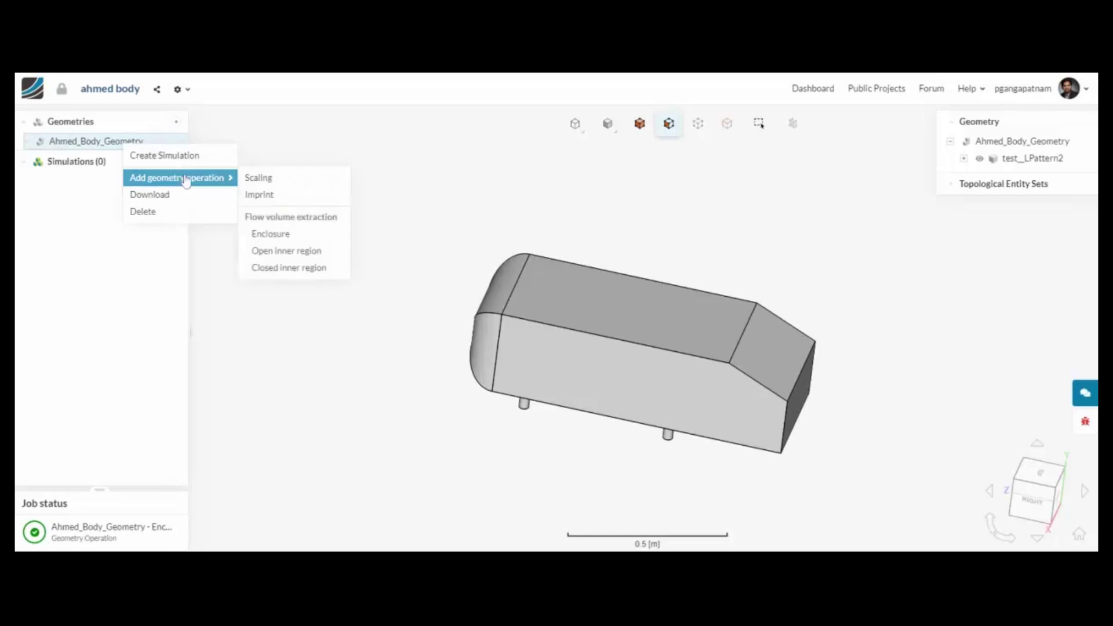
pyautogui.click(280, 234)
pyautogui.doubleClick(387, 234)
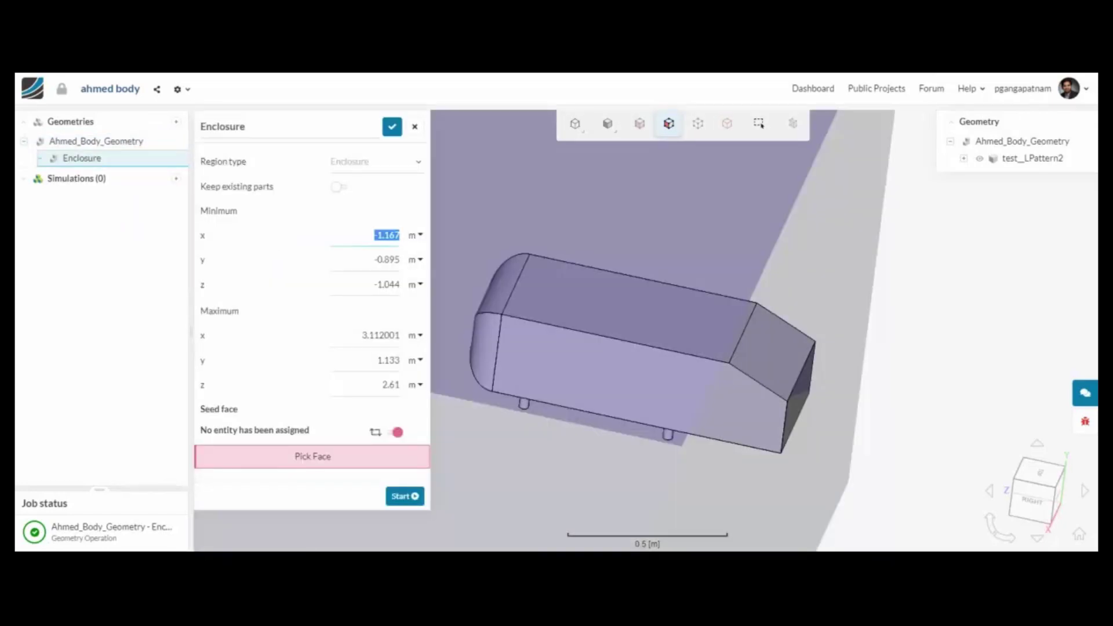
pyautogui.write('-1')
pyautogui.press('Tab')
pyautogui.write('-0')
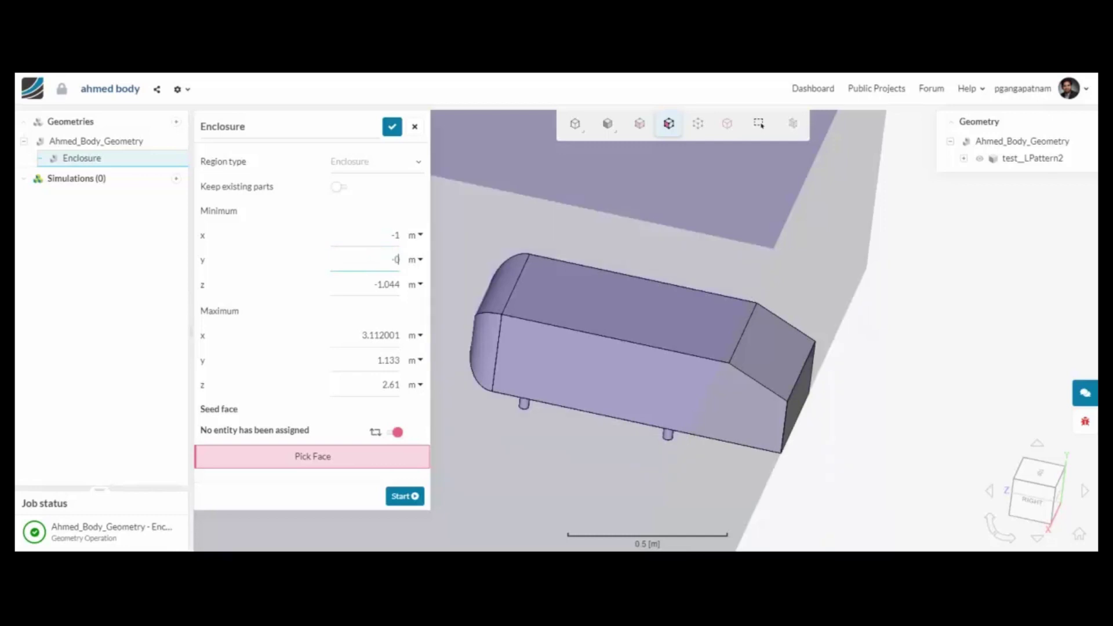
pyautogui.write('.0669')
pyautogui.press('Tab')
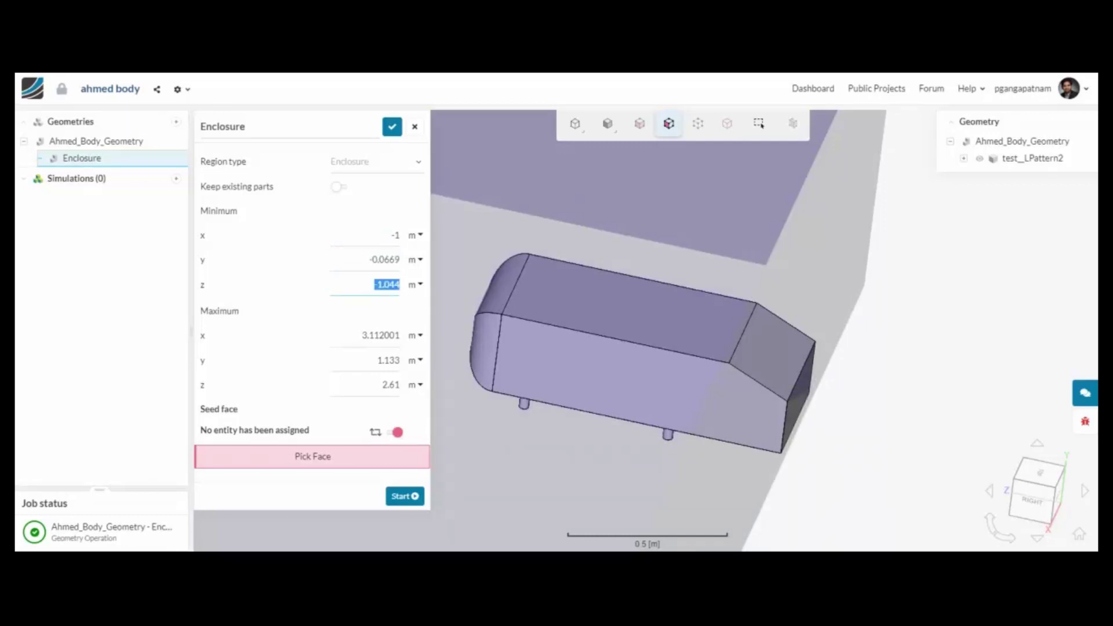
pyautogui.write('-6')
pyautogui.press('Tab')
pyautogui.write('0')
pyautogui.press('Tab')
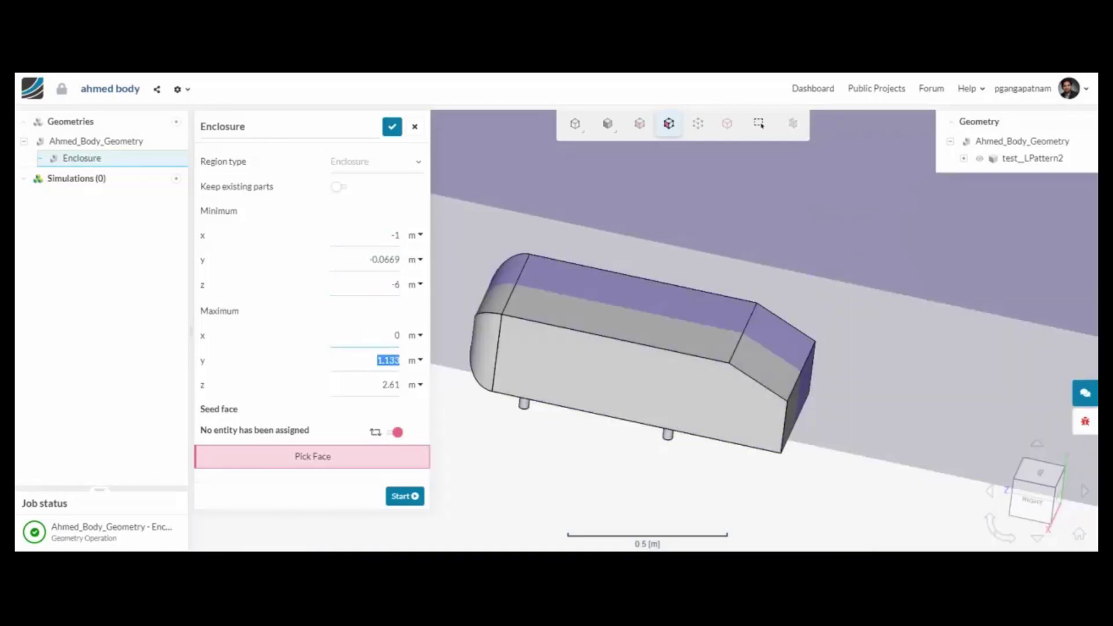
pyautogui.write('2')
pyautogui.press('Tab')
pyautogui.write('2')
# Use the car's top face as the seed face and start the enclosure extraction.
pyautogui.click(672, 341)
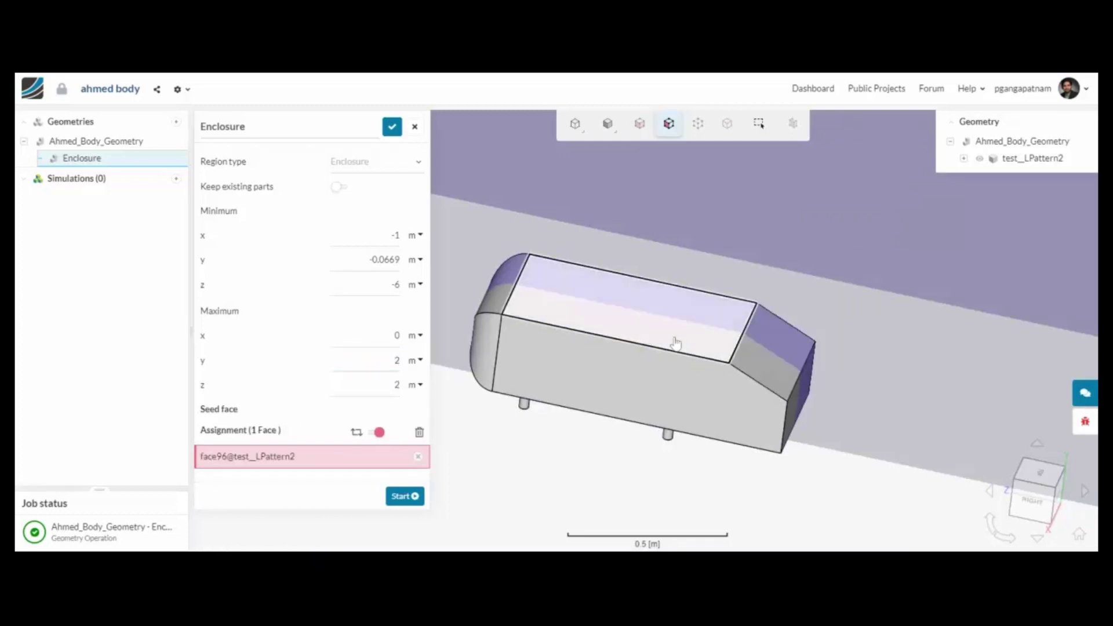
pyautogui.click(403, 496)
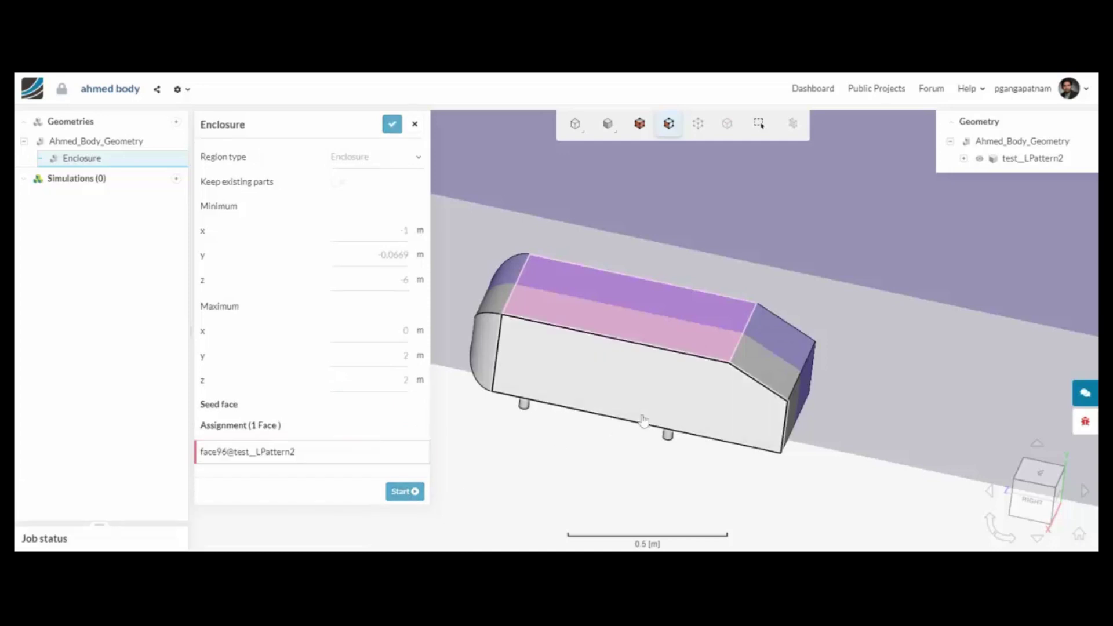
pyautogui.scroll(2, 643, 423)
pyautogui.scroll(-4, 657, 414)
pyautogui.scroll(-5, 657, 414)
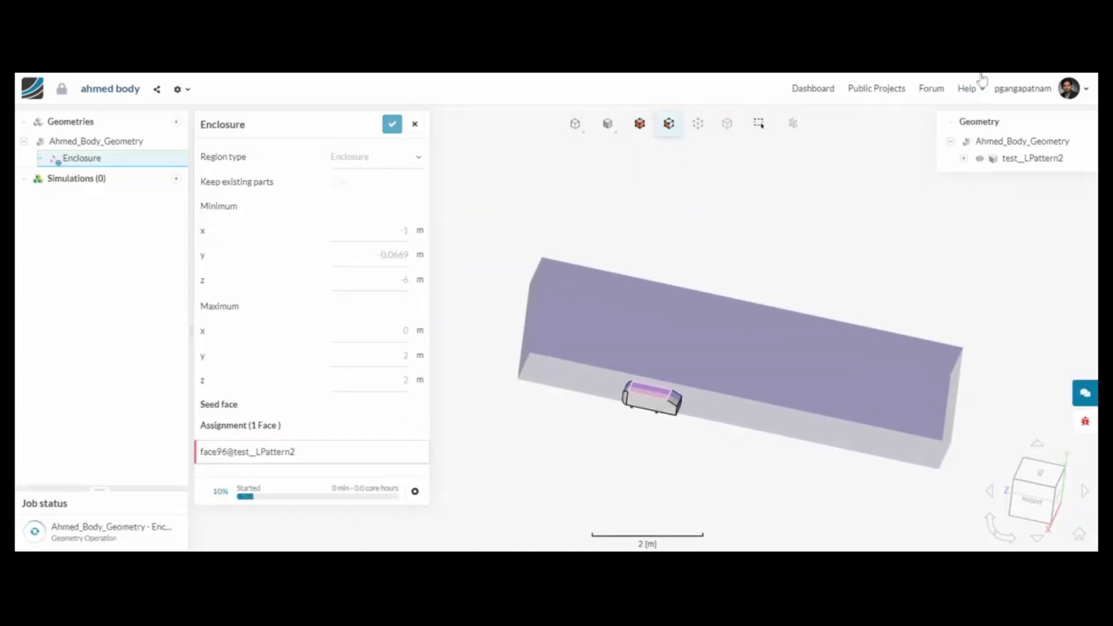
# Create an Incompressible simulation on the Ahmed body flow region geometry and close the setup panel.
pyautogui.rightClick(105, 142)
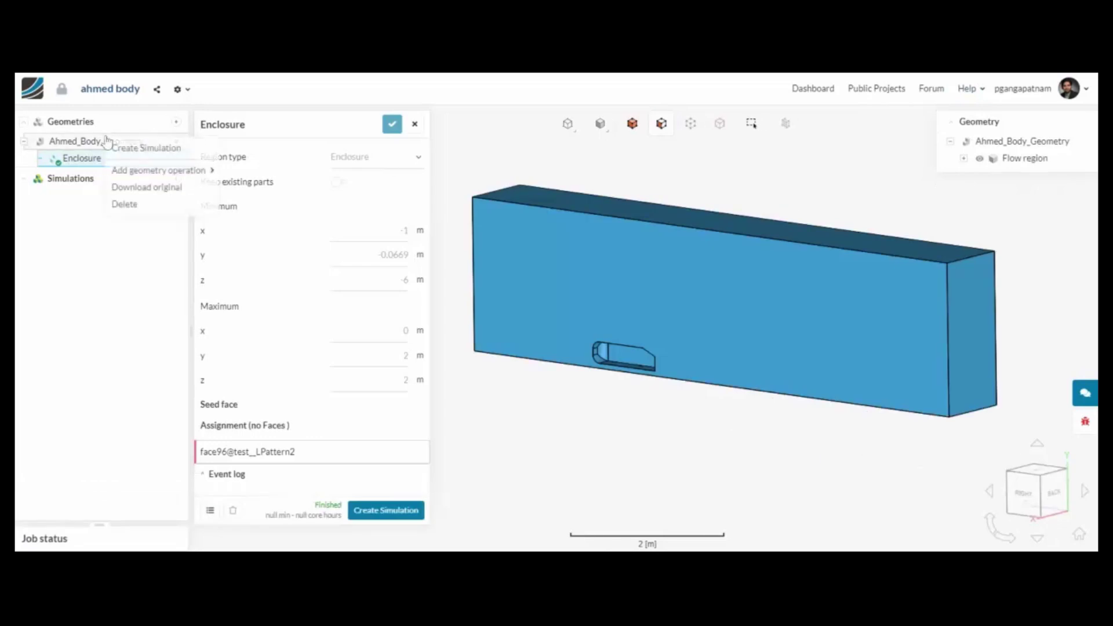
pyautogui.click(142, 154)
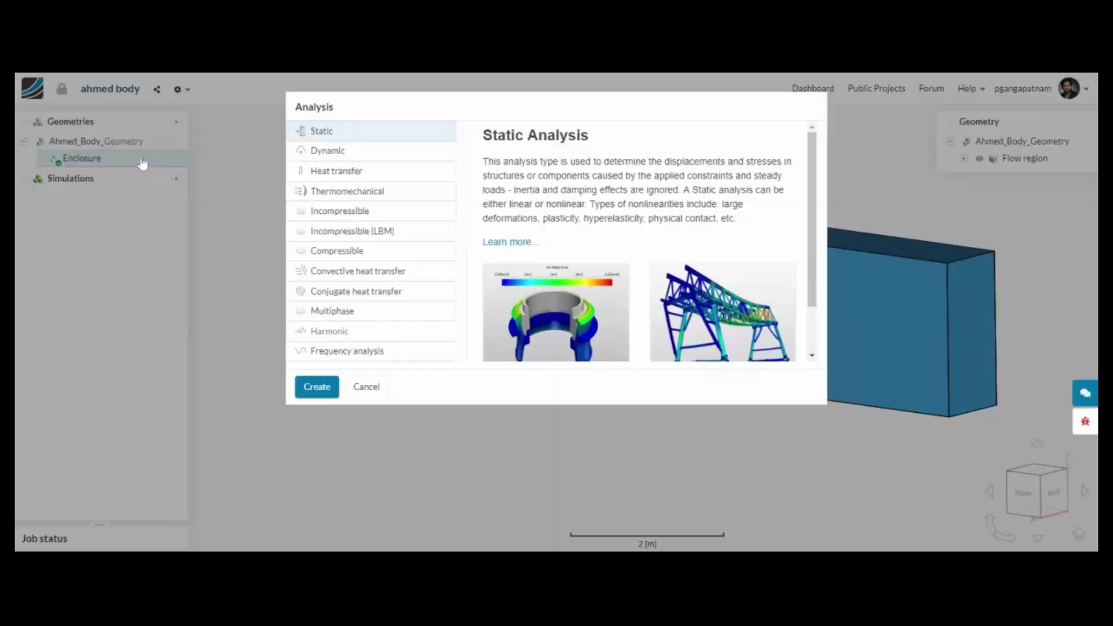
pyautogui.click(365, 212)
pyautogui.click(317, 386)
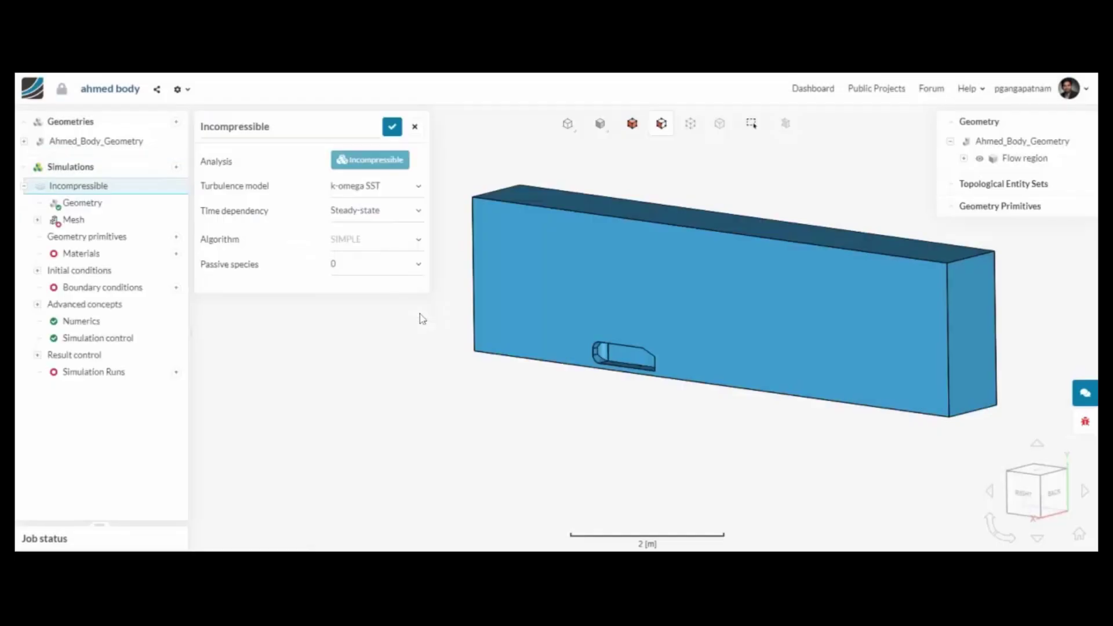
pyautogui.moveTo(886, 178); pyautogui.dragTo(587, 193, button='right')
pyautogui.click(414, 128)
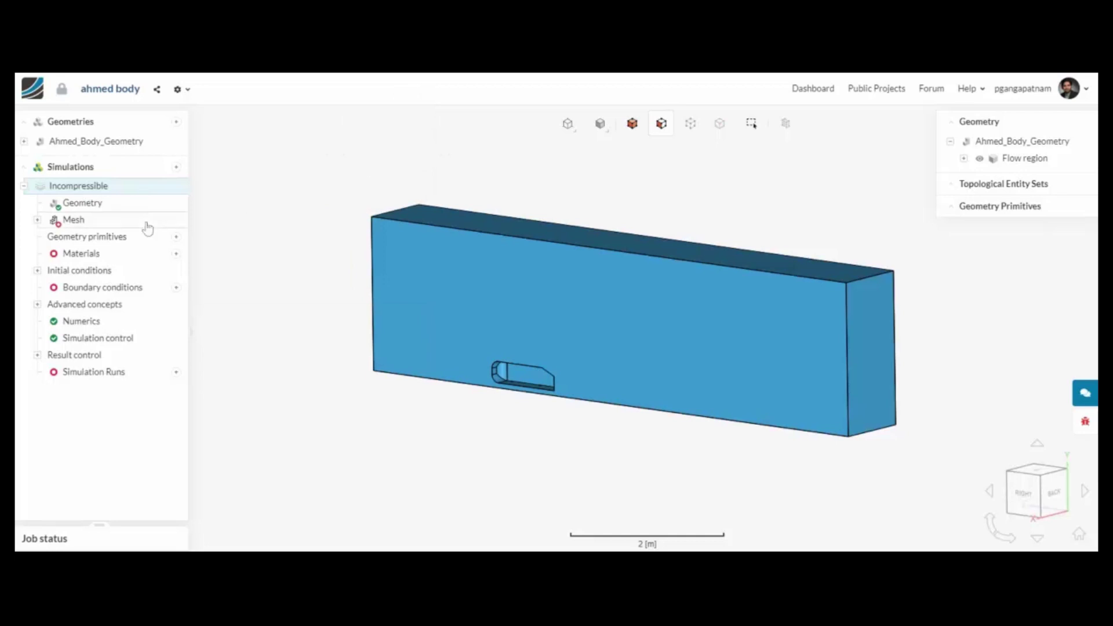
# Hide the flow region's front and back faces to expose the car.
pyautogui.rightClick(538, 285)
pyautogui.click(587, 377)
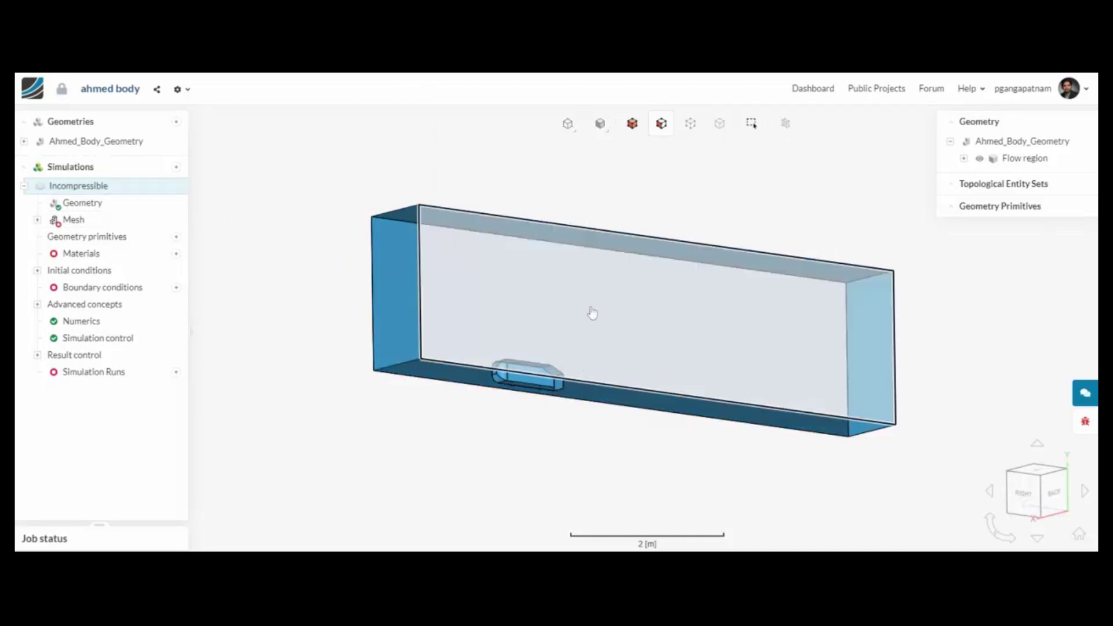
pyautogui.rightClick(591, 307)
pyautogui.click(625, 399)
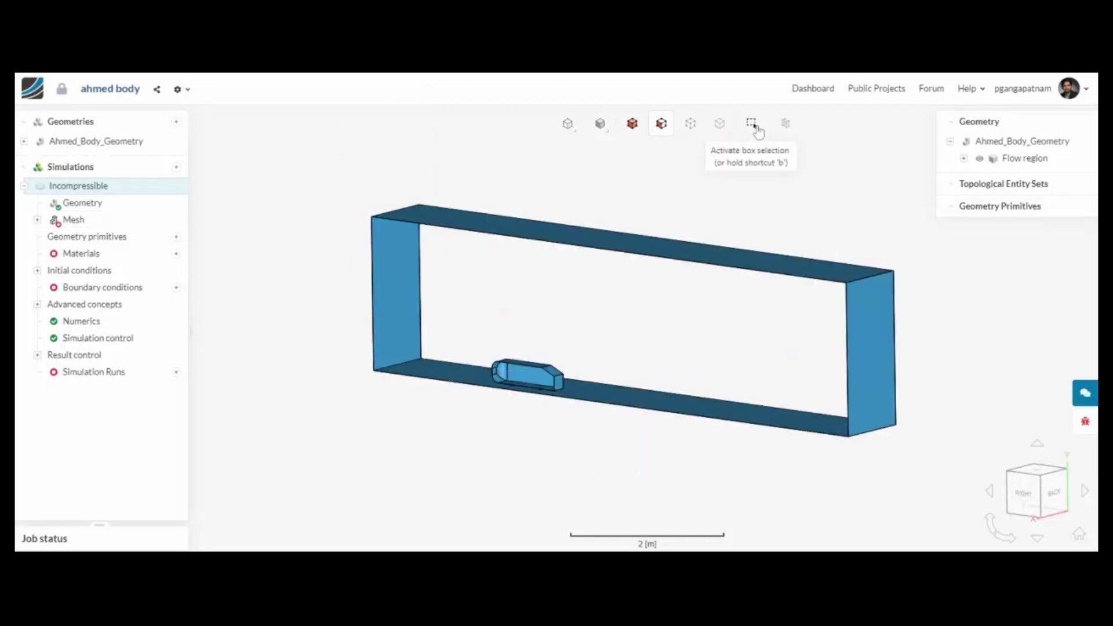
# Box-select all car faces into a 'body faces' entity set, then show all faces again.
pyautogui.moveTo(469, 334); pyautogui.dragTo(648, 456)
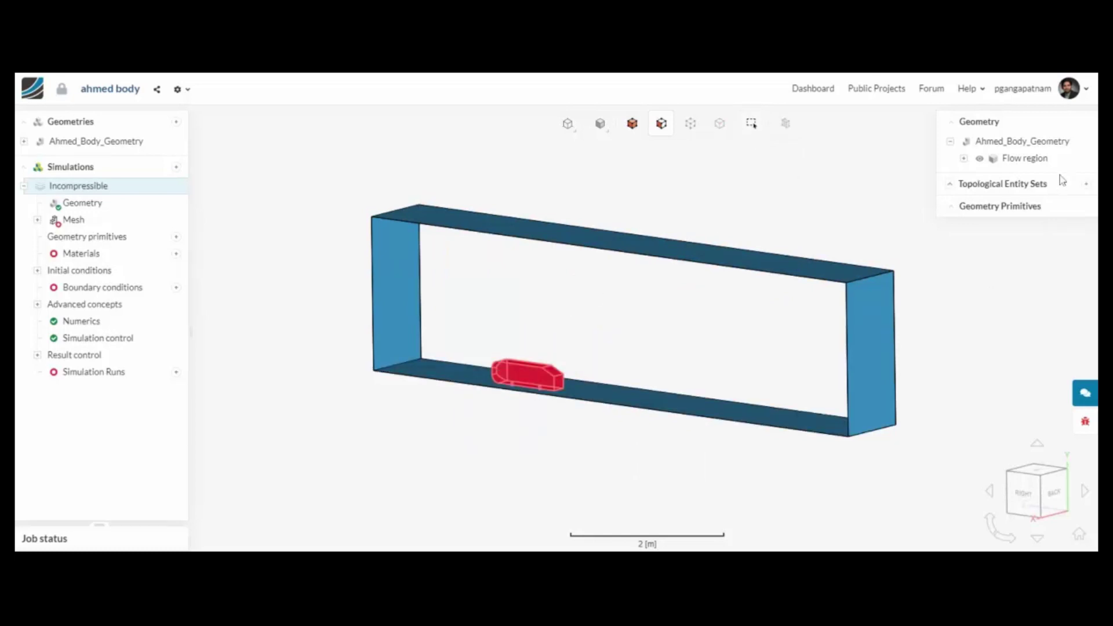
pyautogui.click(1085, 186)
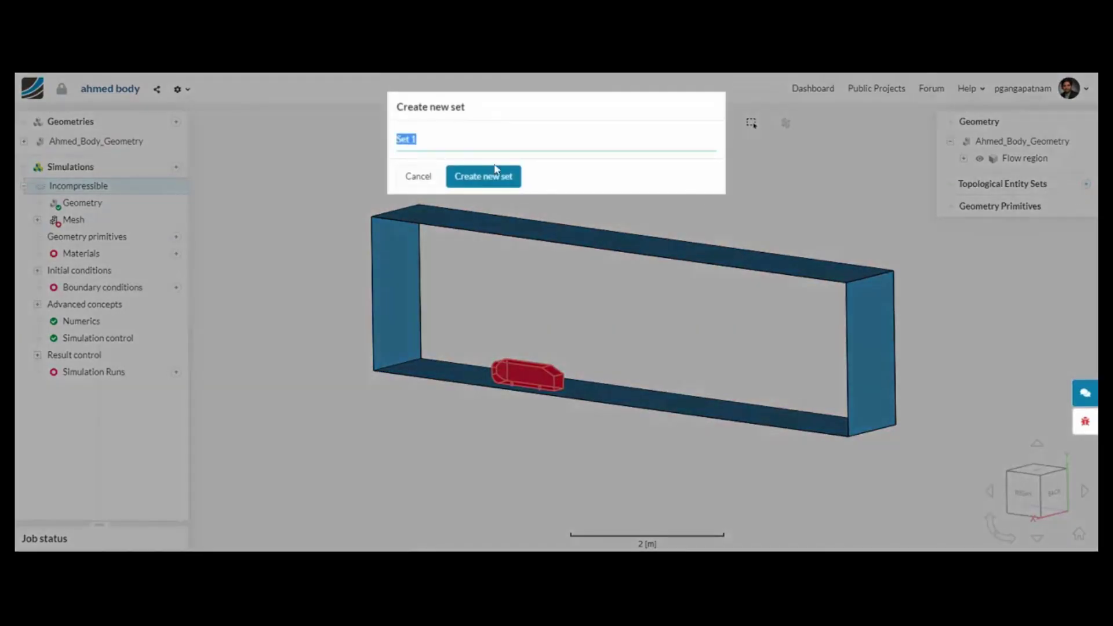
pyautogui.write('body faces')
pyautogui.click(499, 178)
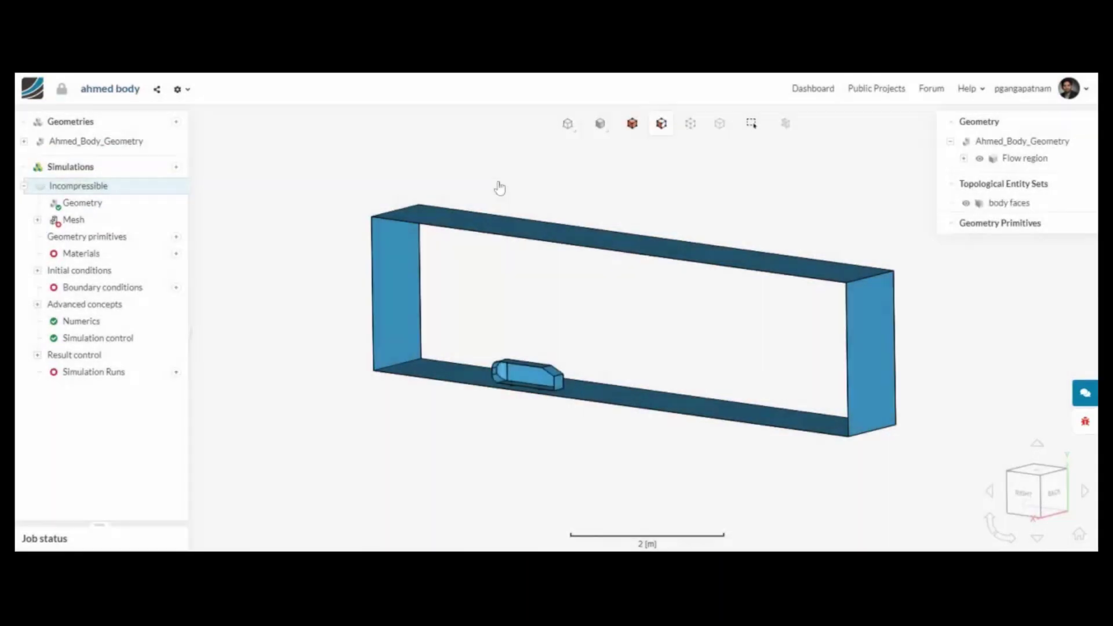
pyautogui.rightClick(328, 169)
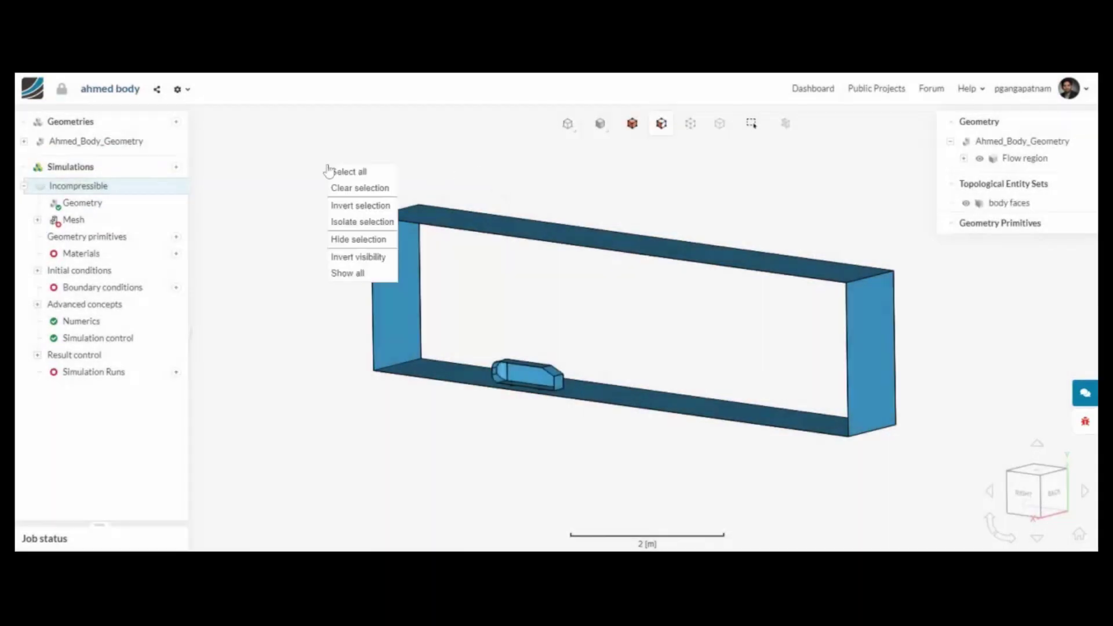
pyautogui.click(353, 273)
# Add a Cartesian box primitive to the mesh and view the domain from the right in wireframe.
pyautogui.click(110, 222)
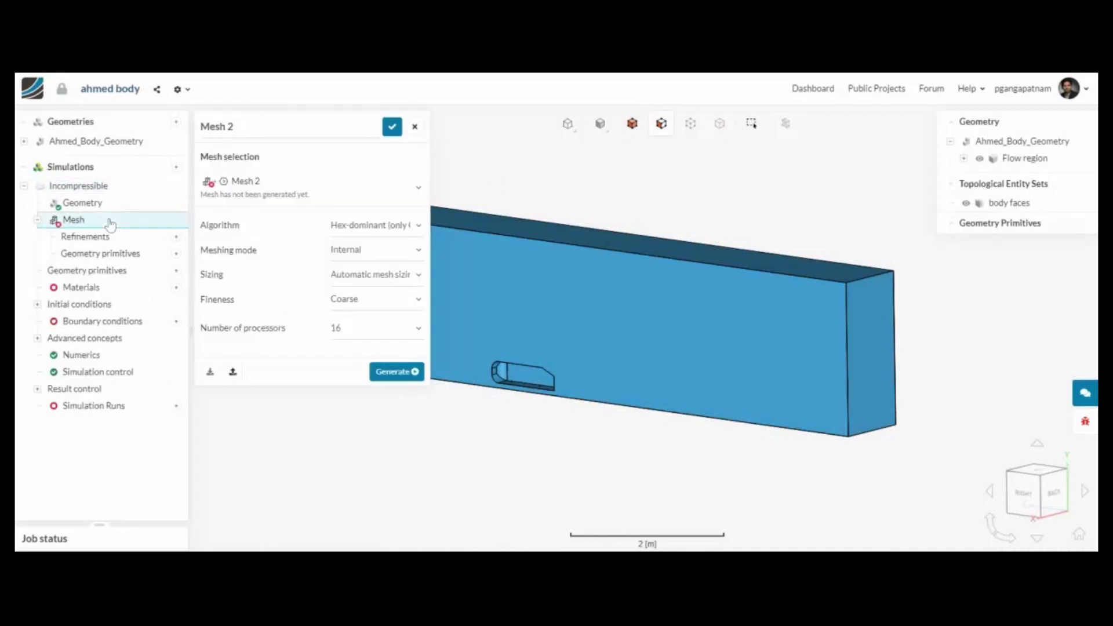
pyautogui.click(176, 254)
pyautogui.click(203, 270)
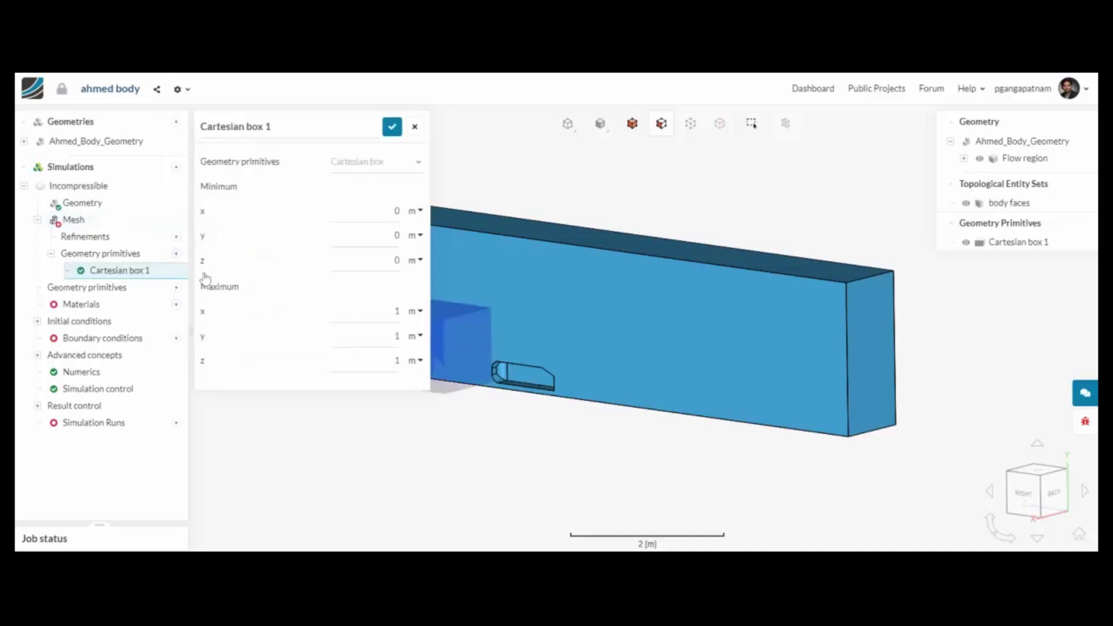
pyautogui.click(1029, 505)
pyautogui.click(600, 124)
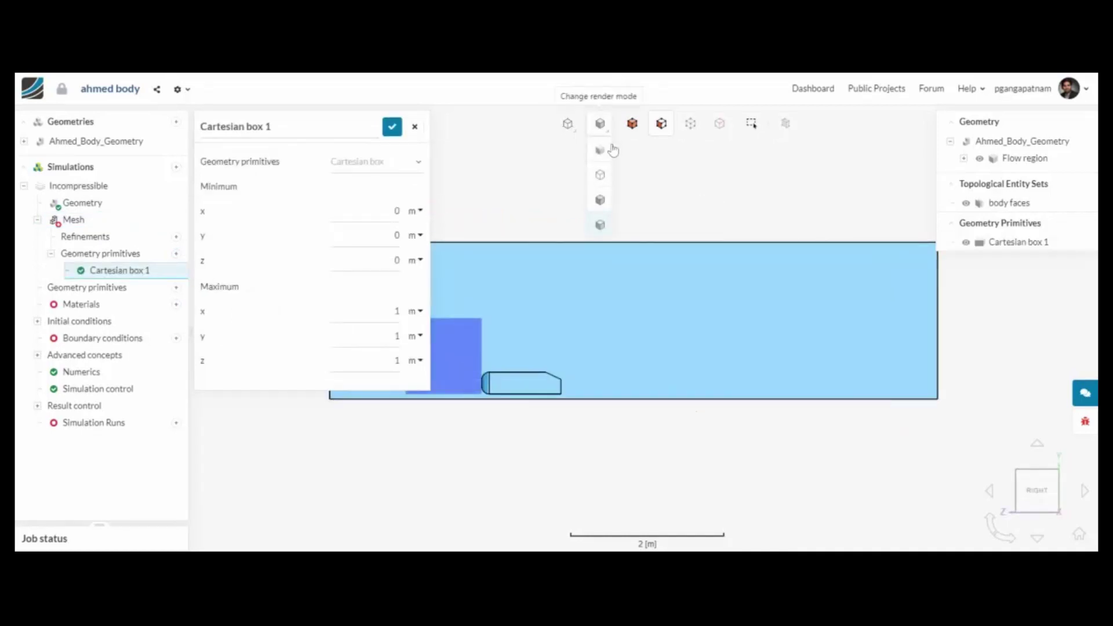
pyautogui.click(601, 177)
pyautogui.scroll(5, 671, 273)
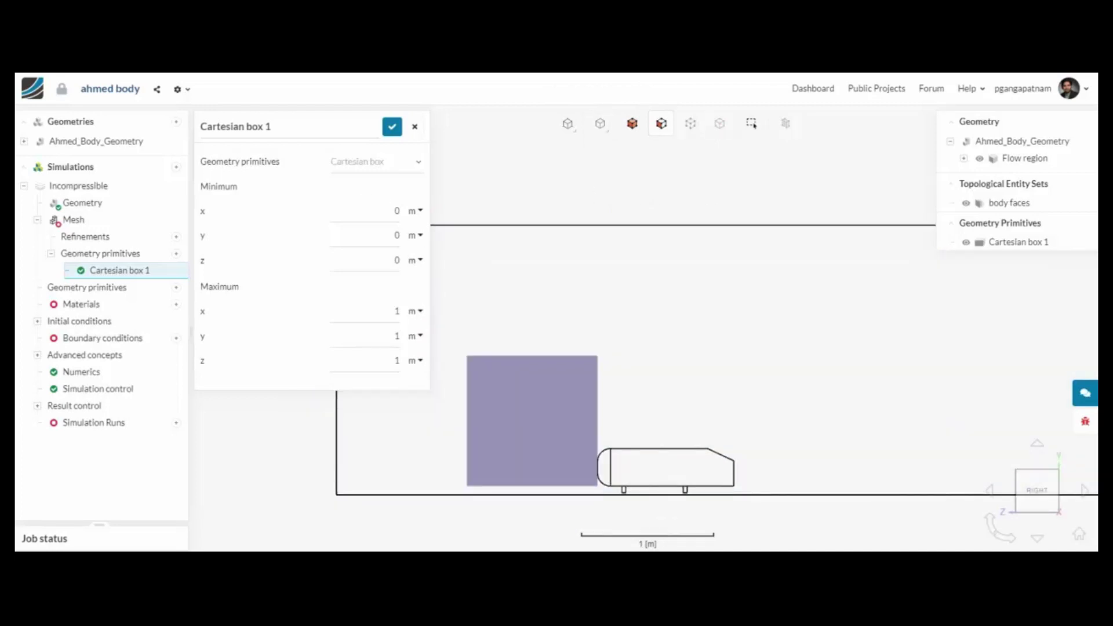
# Set the box's z extent from -3 to 0.75 m, viewing from the back.
pyautogui.write('-3')
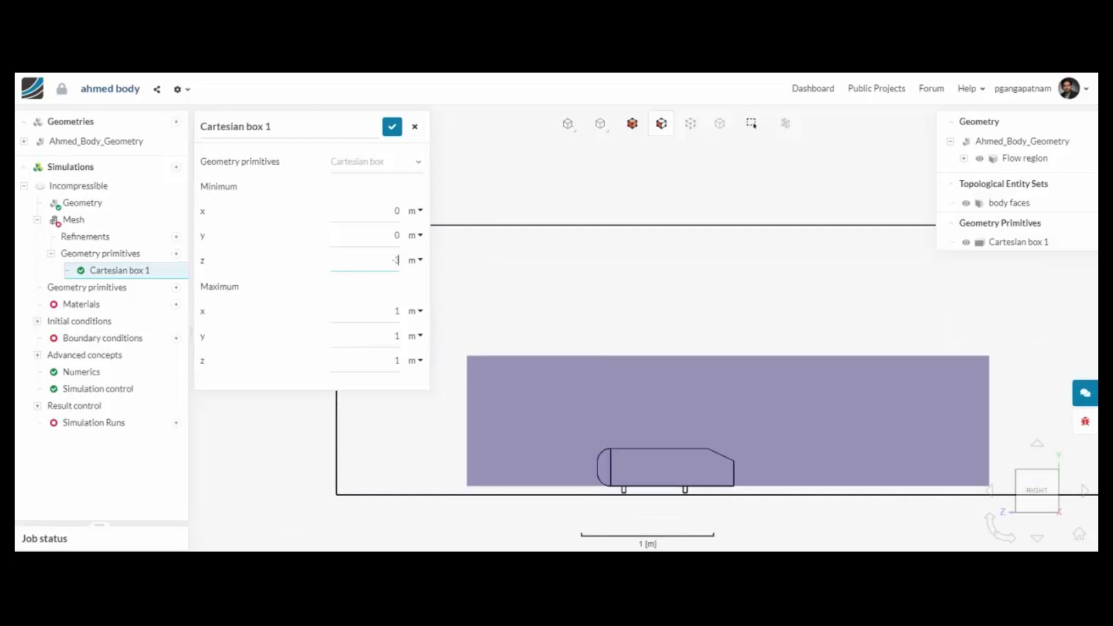
pyautogui.click(396, 360)
pyautogui.write('0.75')
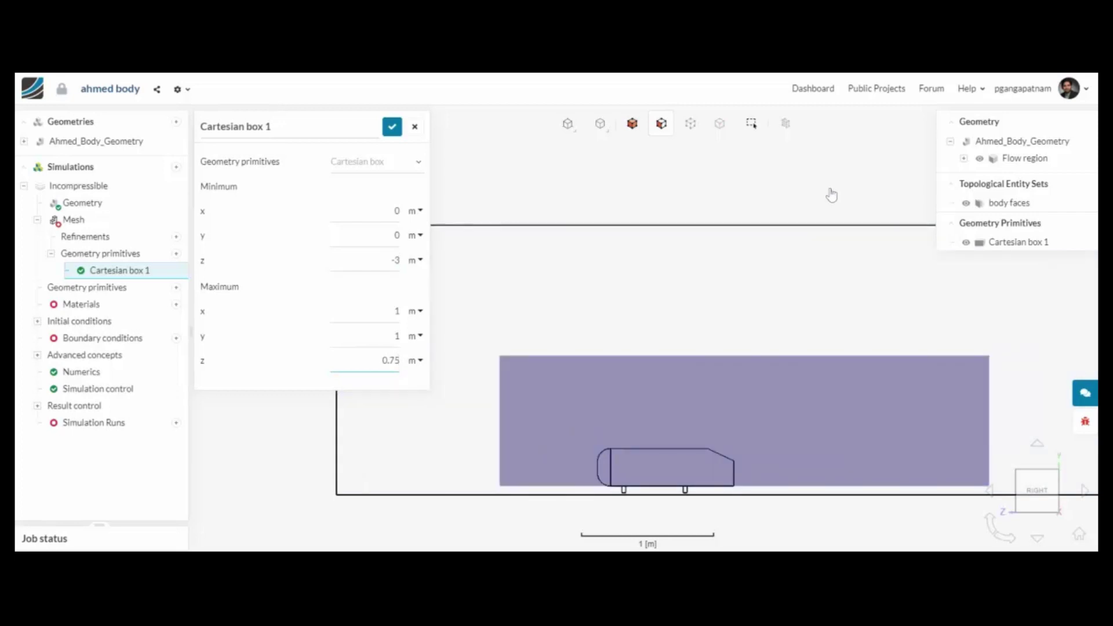
pyautogui.click(1085, 493)
pyautogui.moveTo(869, 355); pyautogui.dragTo(661, 301, button='right')
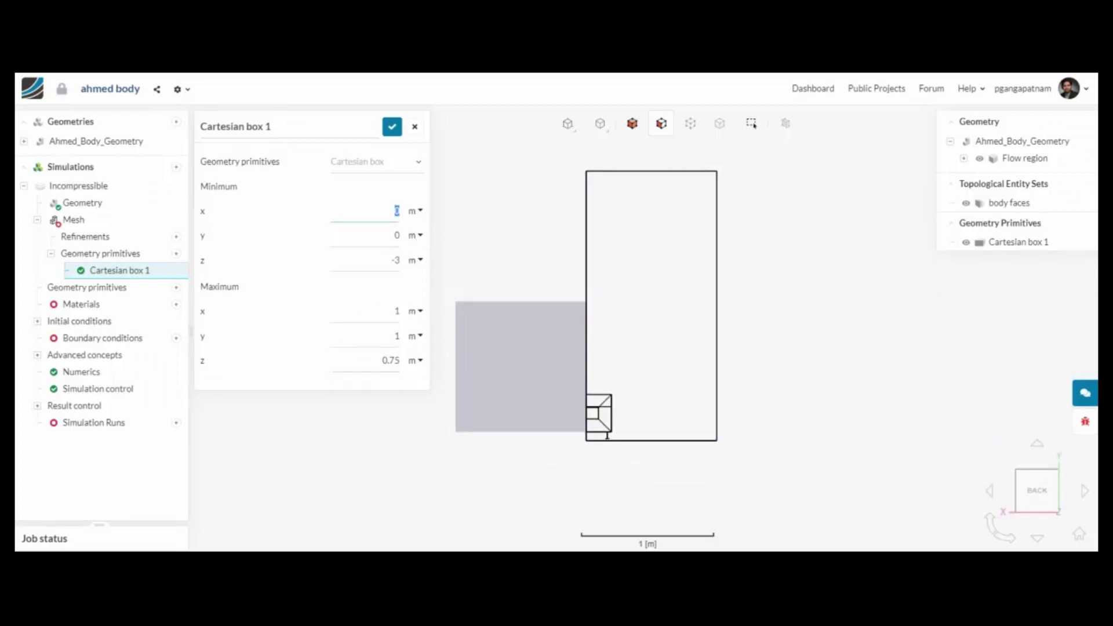
pyautogui.write('.75')
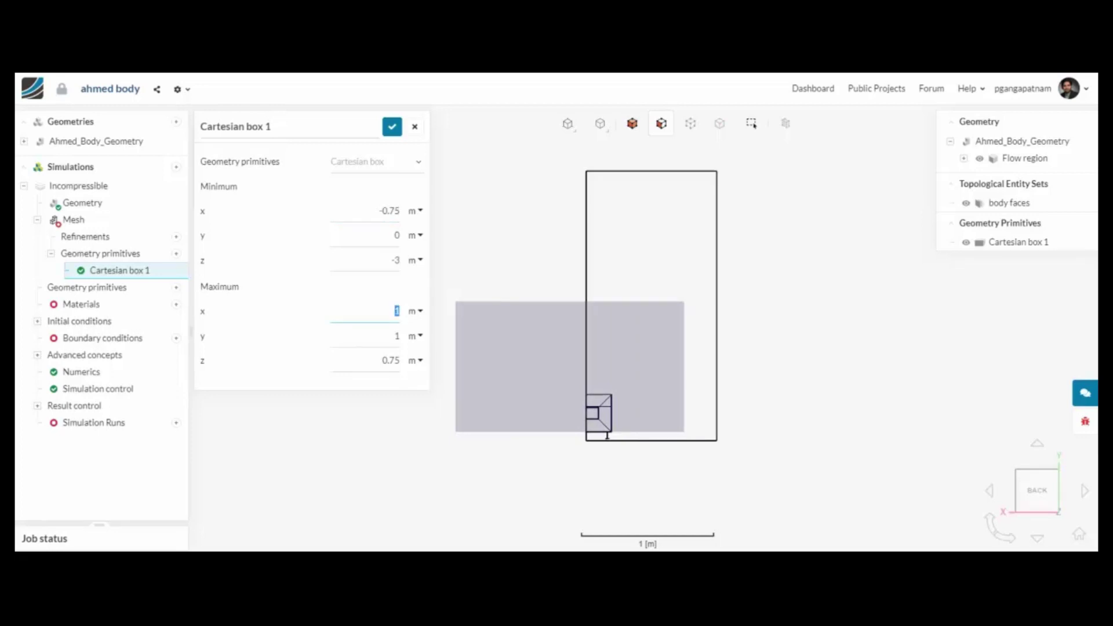
pyautogui.write('0')
# Set the box's y extent from -0.0669 to 0.75 m and orbit to check it around the car.
pyautogui.doubleClick(396, 235)
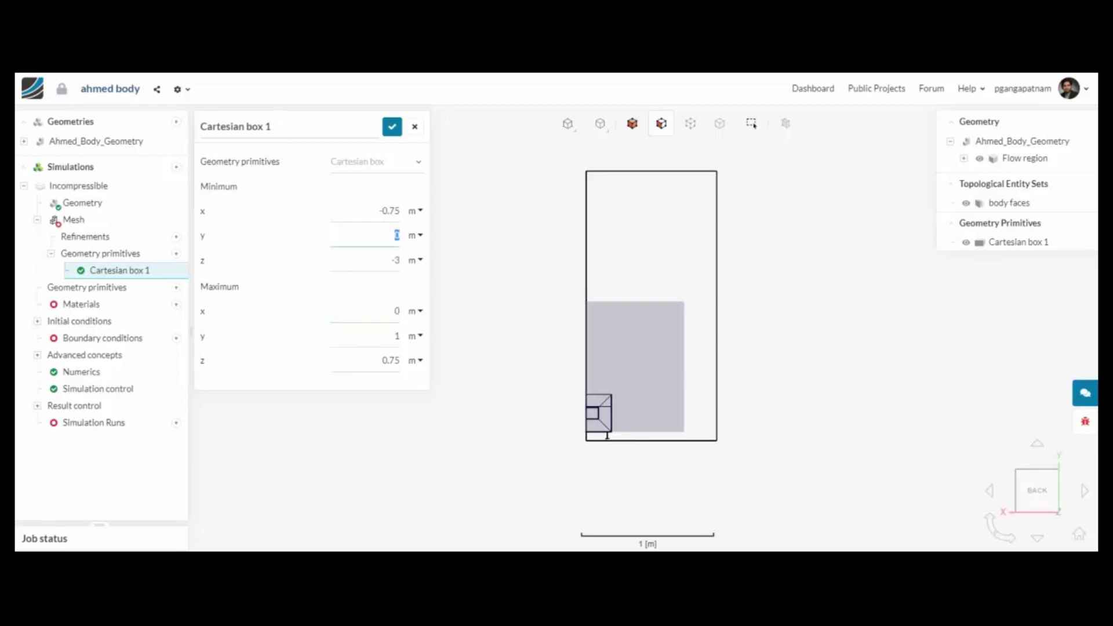
pyautogui.write('-0.0669')
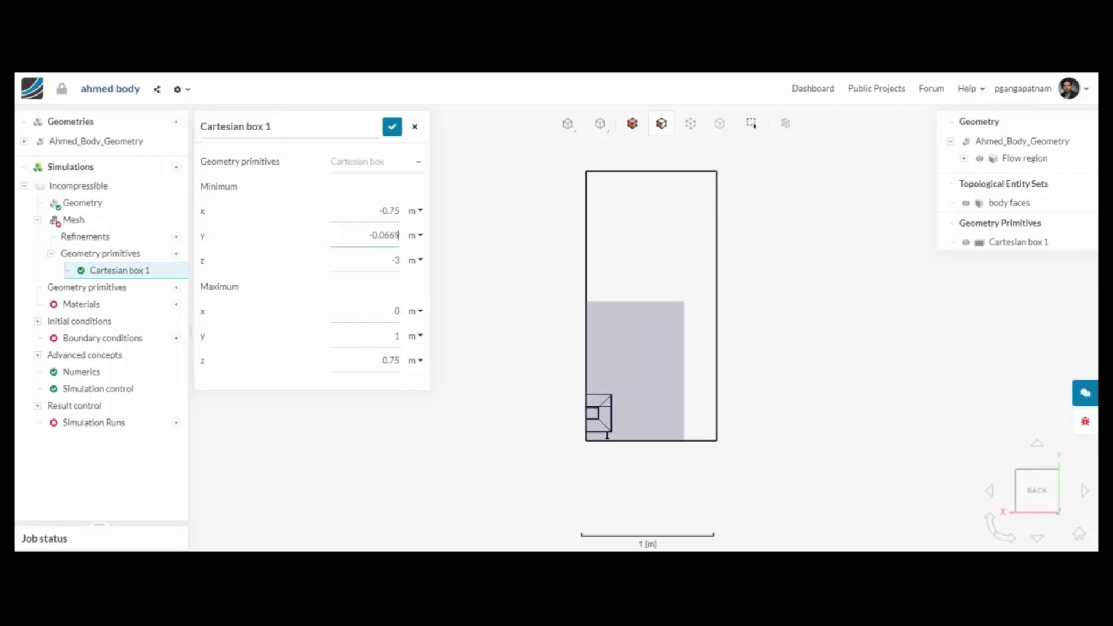
pyautogui.doubleClick(396, 336)
pyautogui.write('0.75')
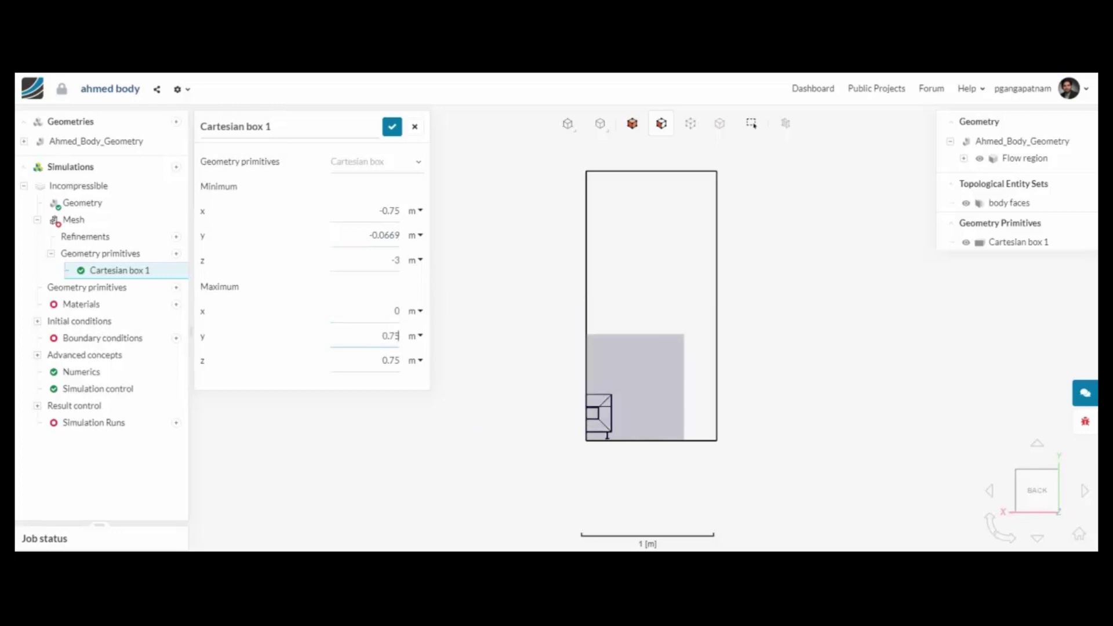
pyautogui.moveTo(652, 351); pyautogui.dragTo(921, 371)
pyautogui.scroll(-5, 921, 371)
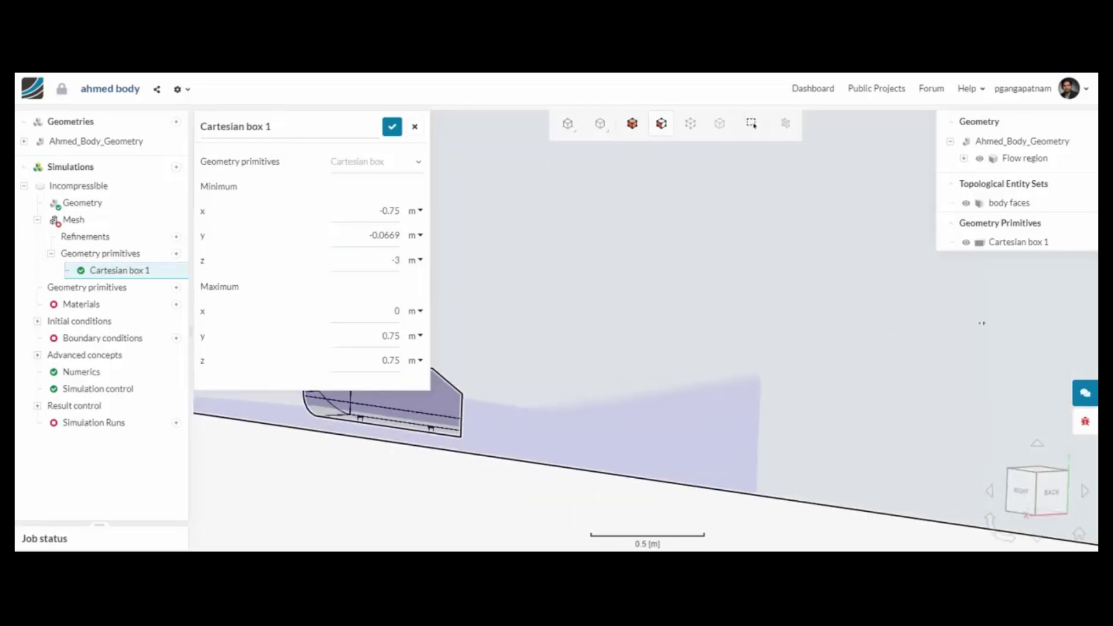
pyautogui.moveTo(694, 492); pyautogui.dragTo(514, 524)
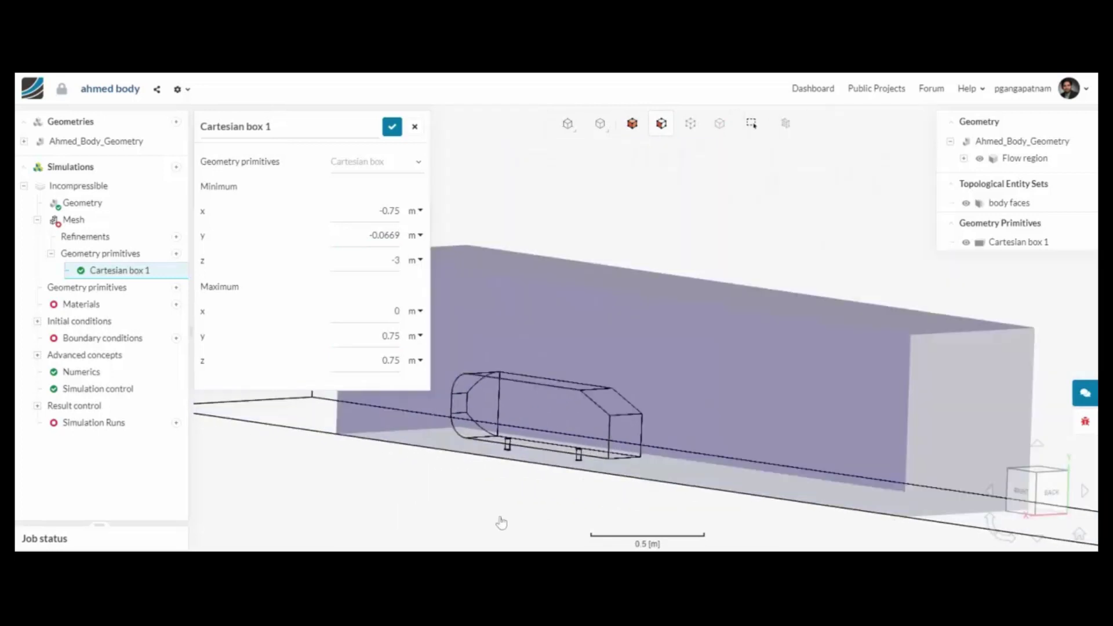
# Save the box, then add an Inside region refinement of 0.02 m on Cartesian box 1.
pyautogui.click(391, 127)
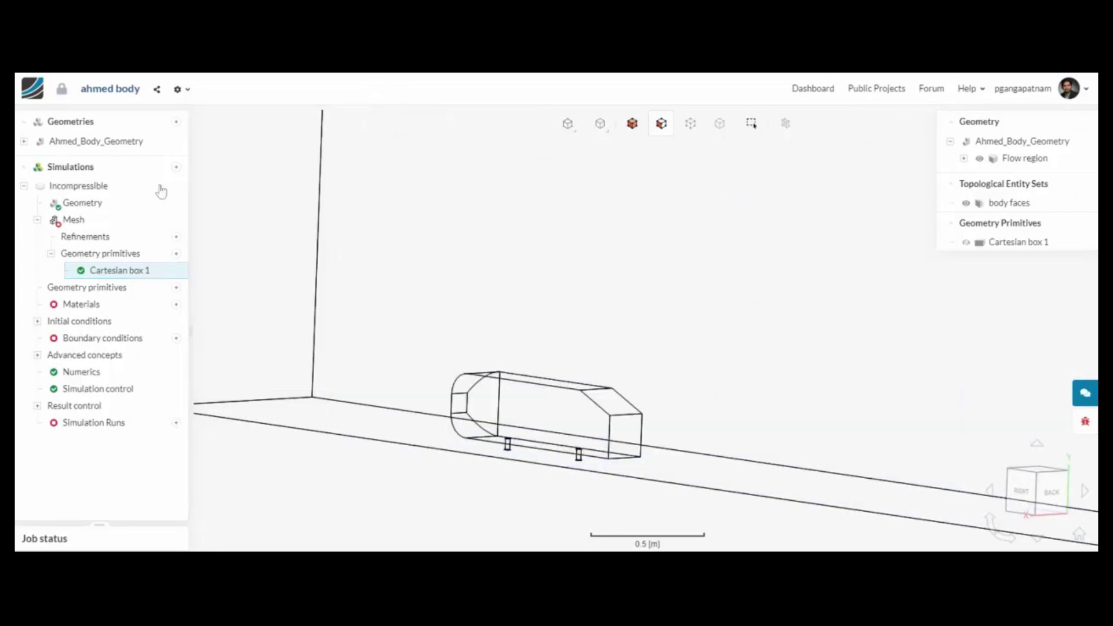
pyautogui.click(176, 237)
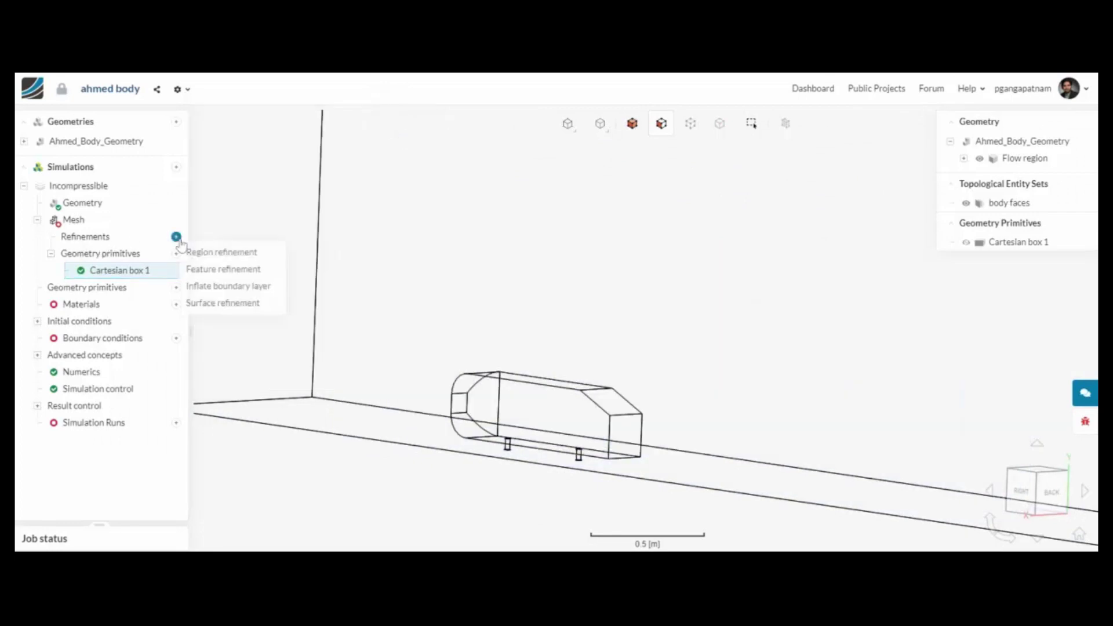
pyautogui.click(231, 253)
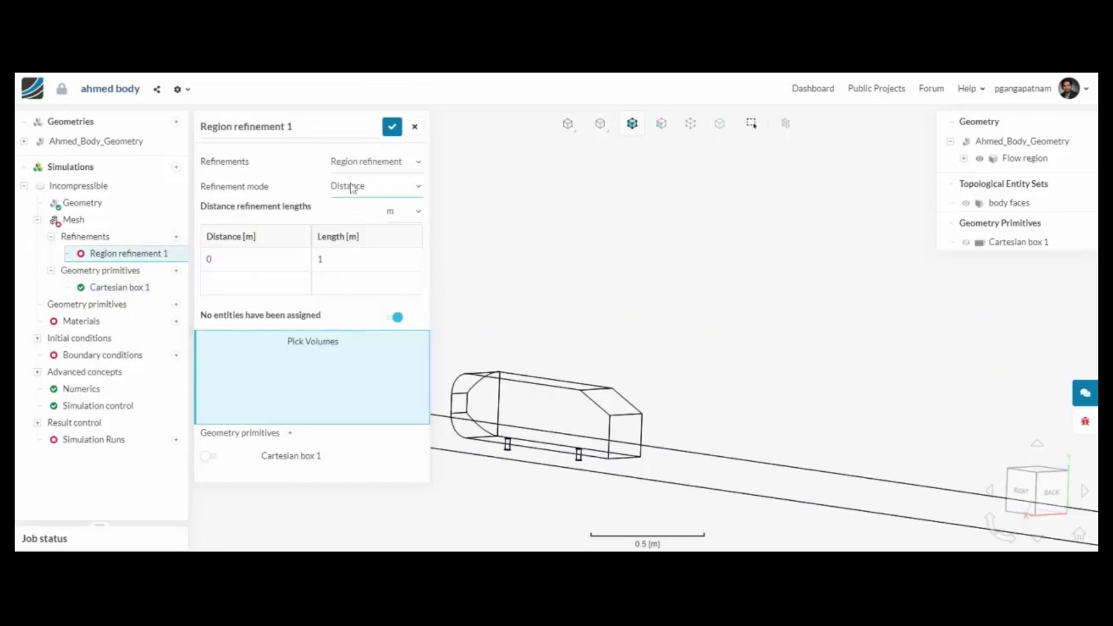
pyautogui.click(365, 188)
pyautogui.click(363, 242)
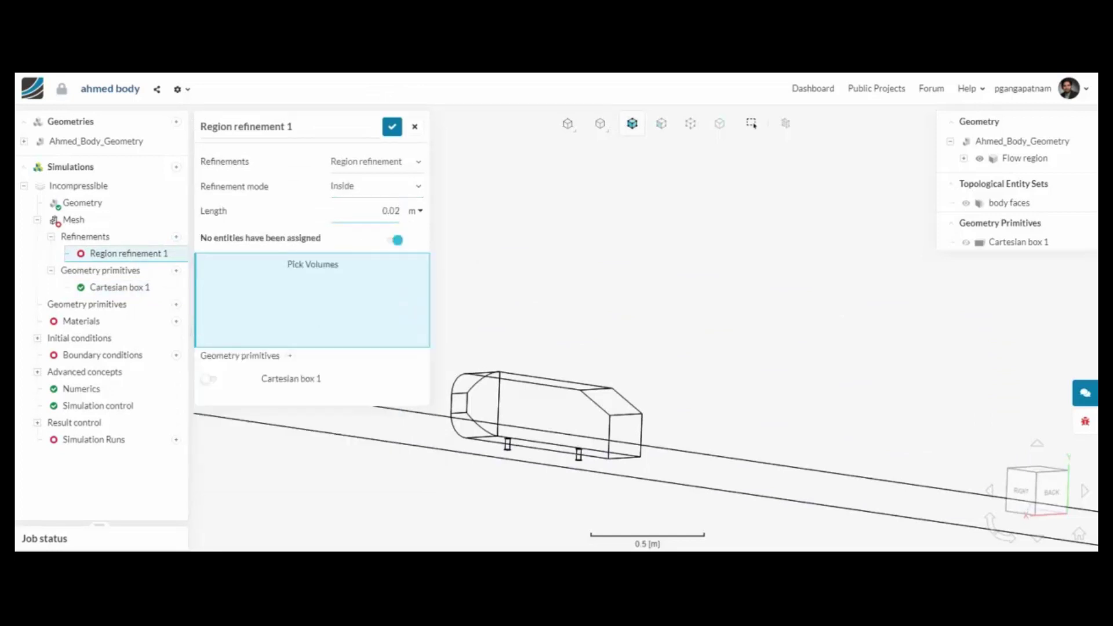
pyautogui.click(210, 379)
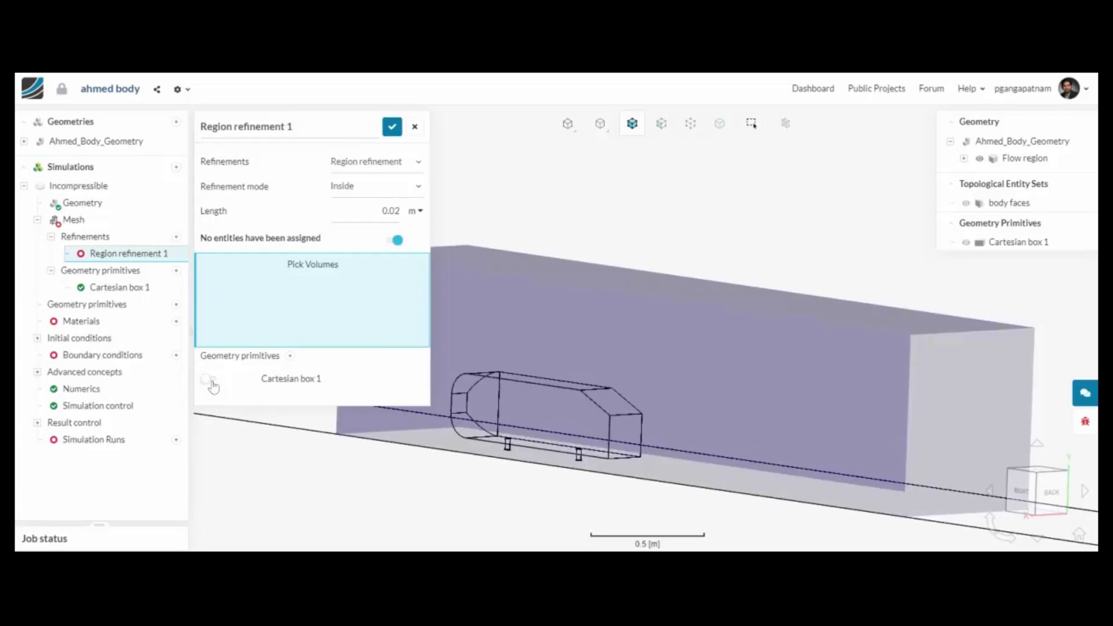
pyautogui.click(394, 127)
# Add a surface refinement on body faces with min 0.002 m and max 0.006 m length.
pyautogui.click(177, 237)
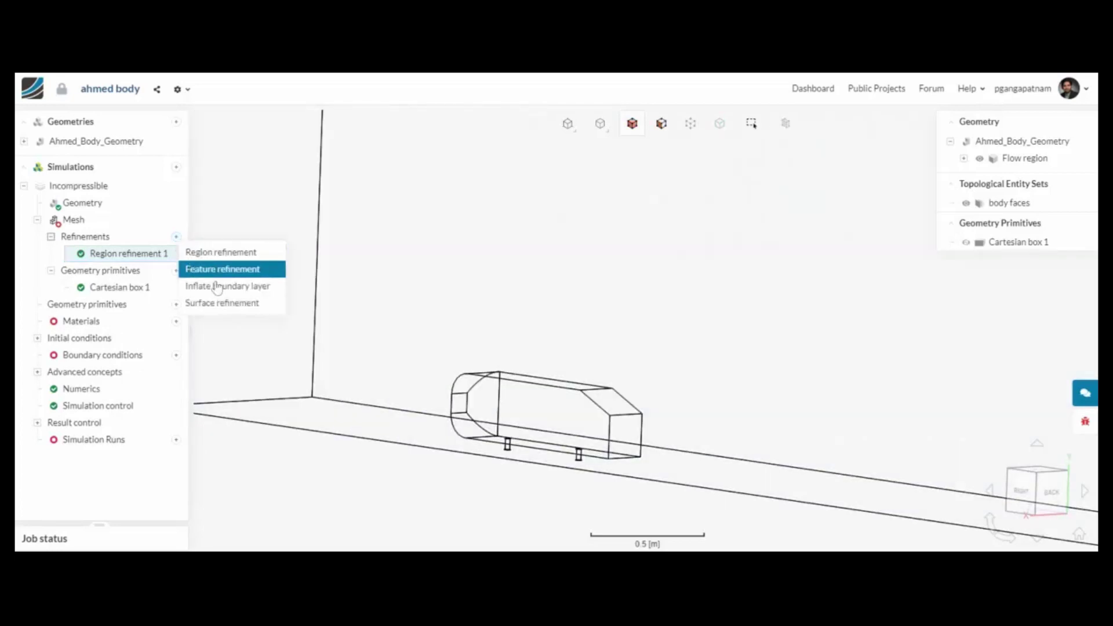
pyautogui.click(220, 302)
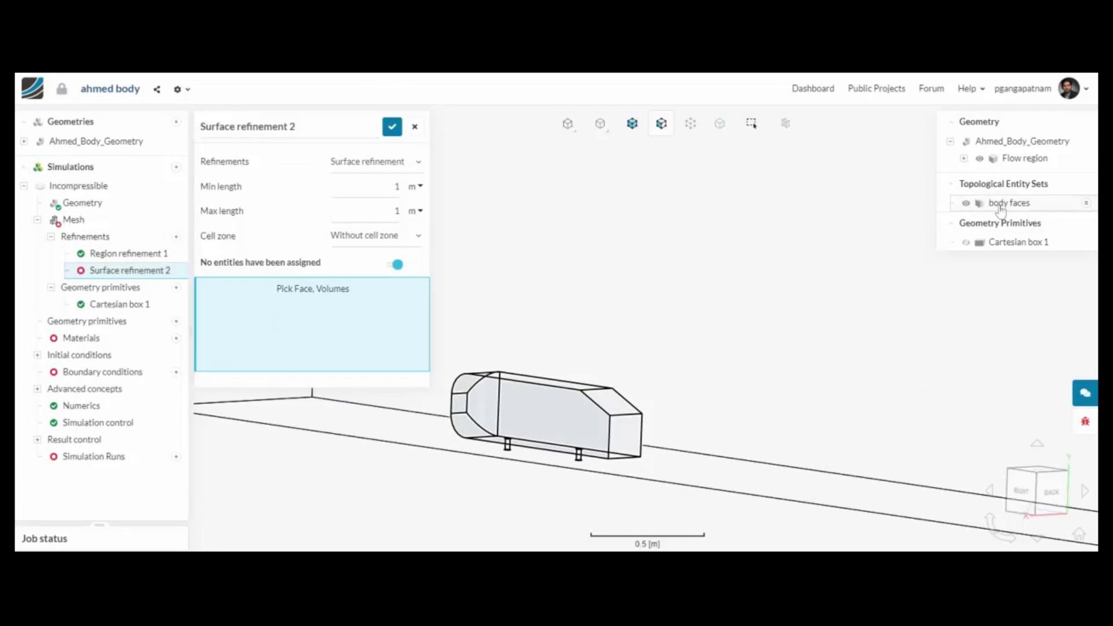
pyautogui.click(1000, 206)
pyautogui.click(397, 186)
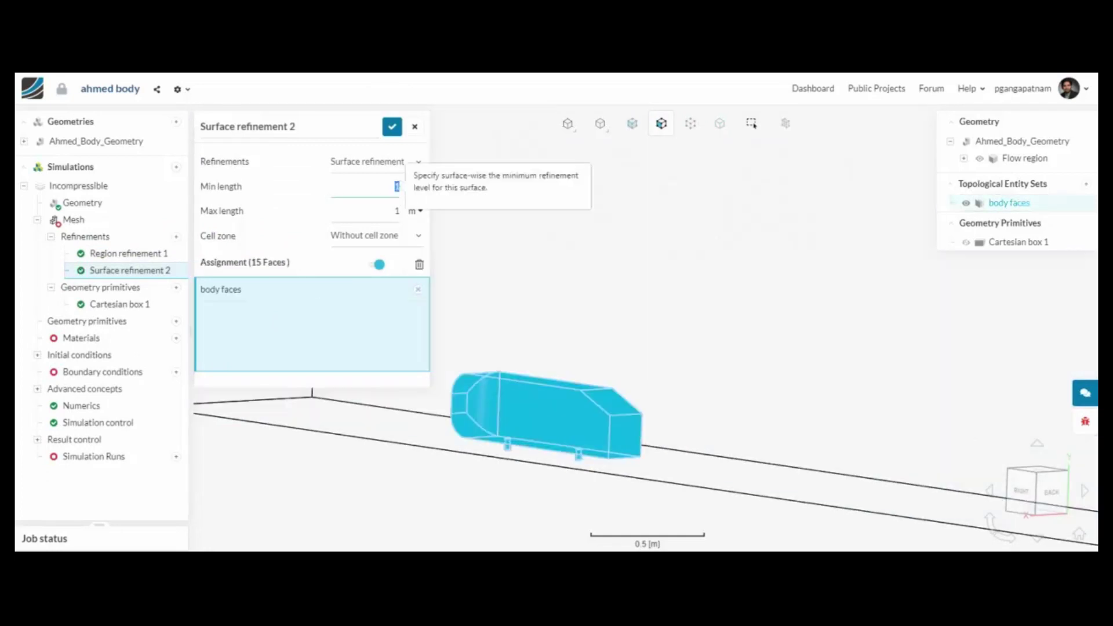
pyautogui.press('Tab')
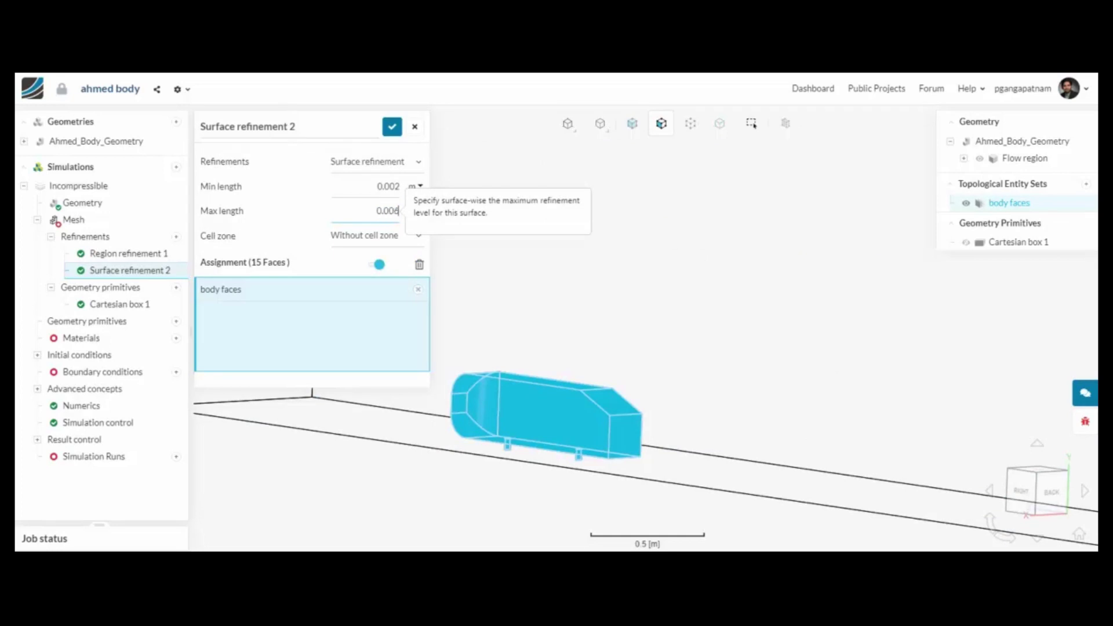
pyautogui.click(392, 127)
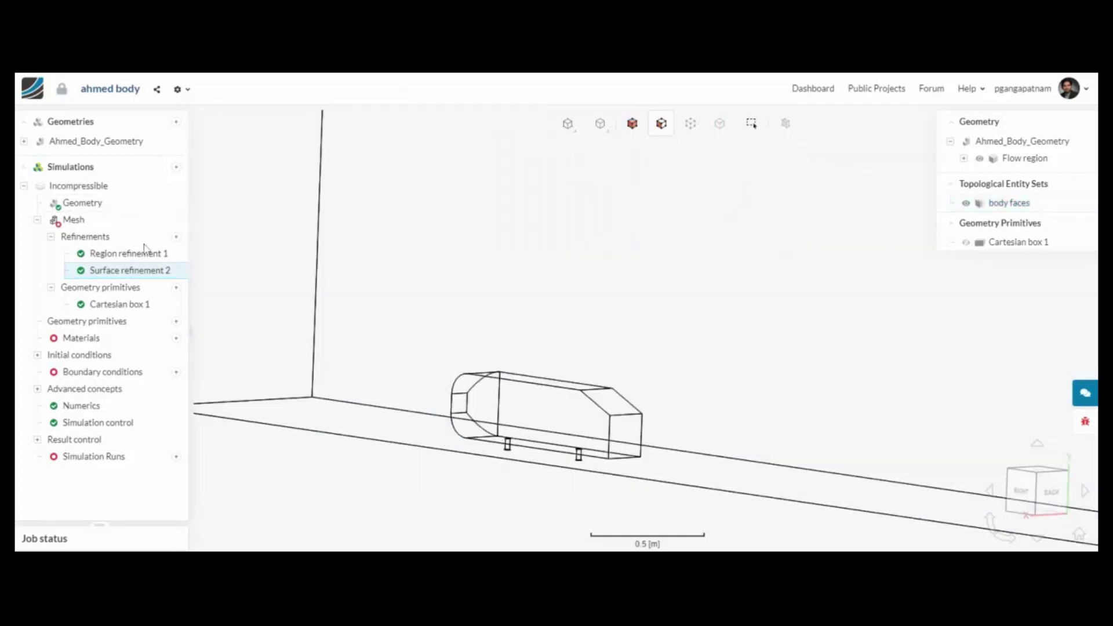
# Add a 5-layer inflated boundary layer on the body faces.
pyautogui.click(176, 238)
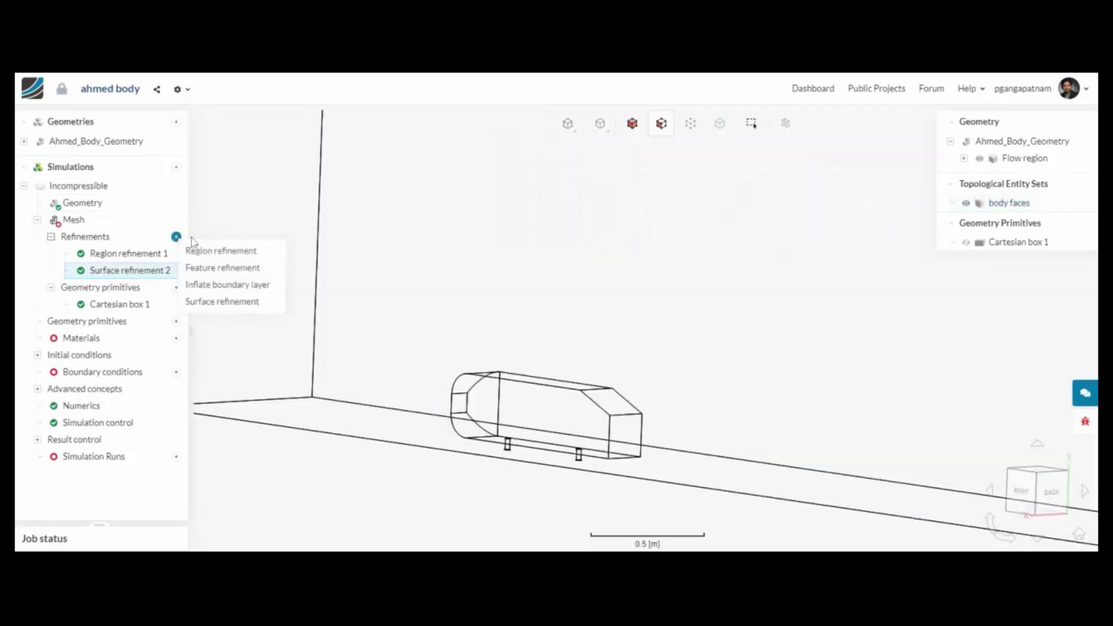
pyautogui.click(226, 286)
pyautogui.click(1035, 203)
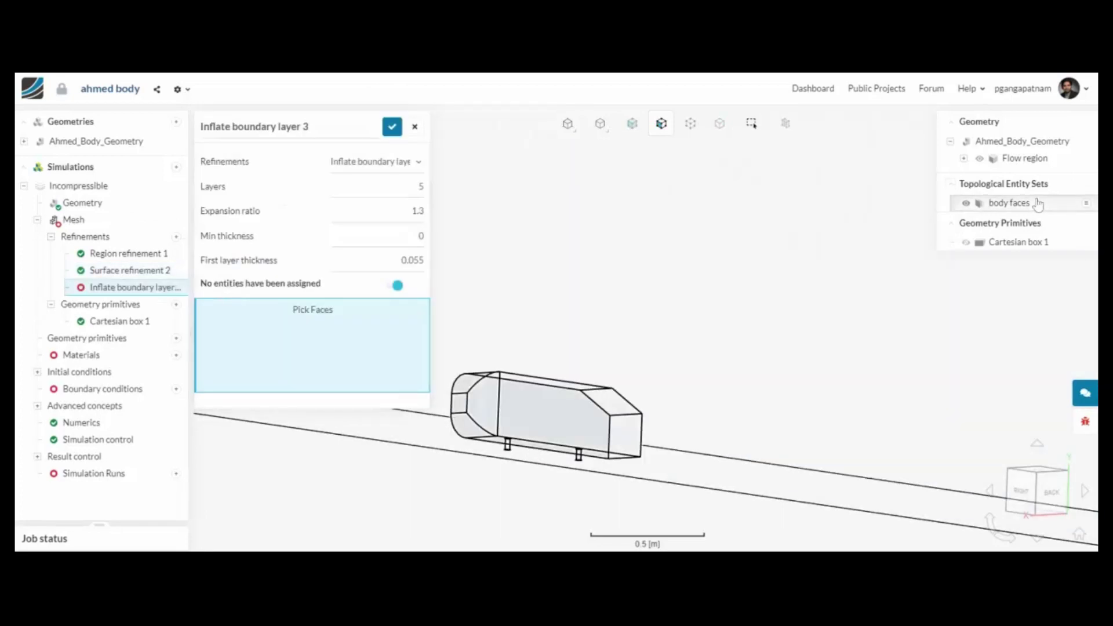
pyautogui.click(392, 126)
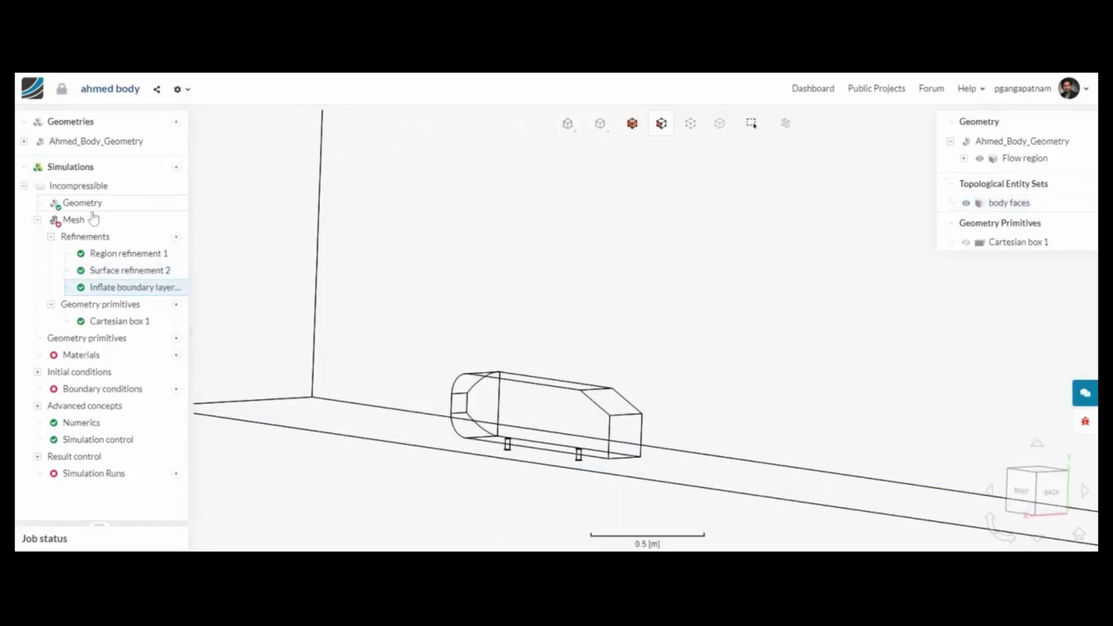
# Generate the coarse hex-dominant Mesh 2 and display it as solid surfaces.
pyautogui.click(89, 223)
pyautogui.click(399, 372)
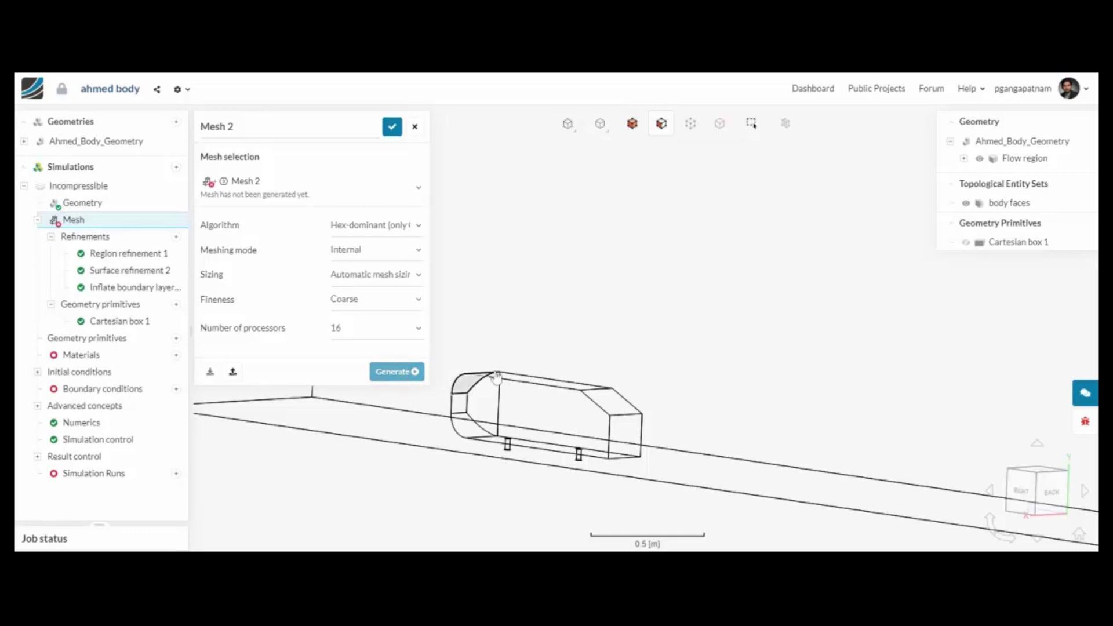
pyautogui.click(600, 123)
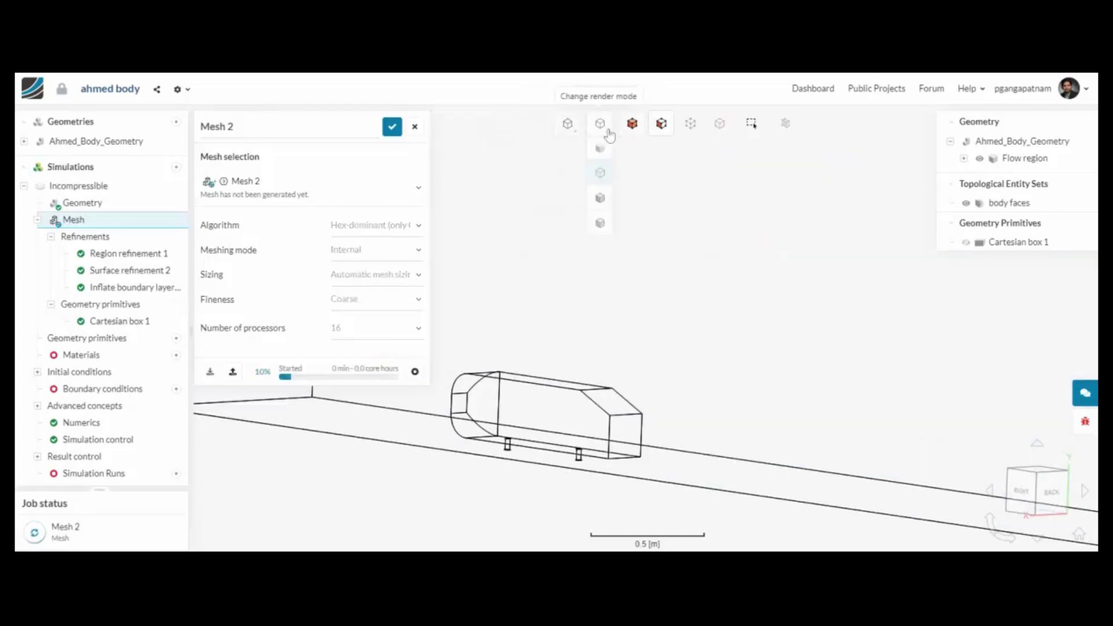
pyautogui.click(600, 153)
pyautogui.scroll(-5, 641, 342)
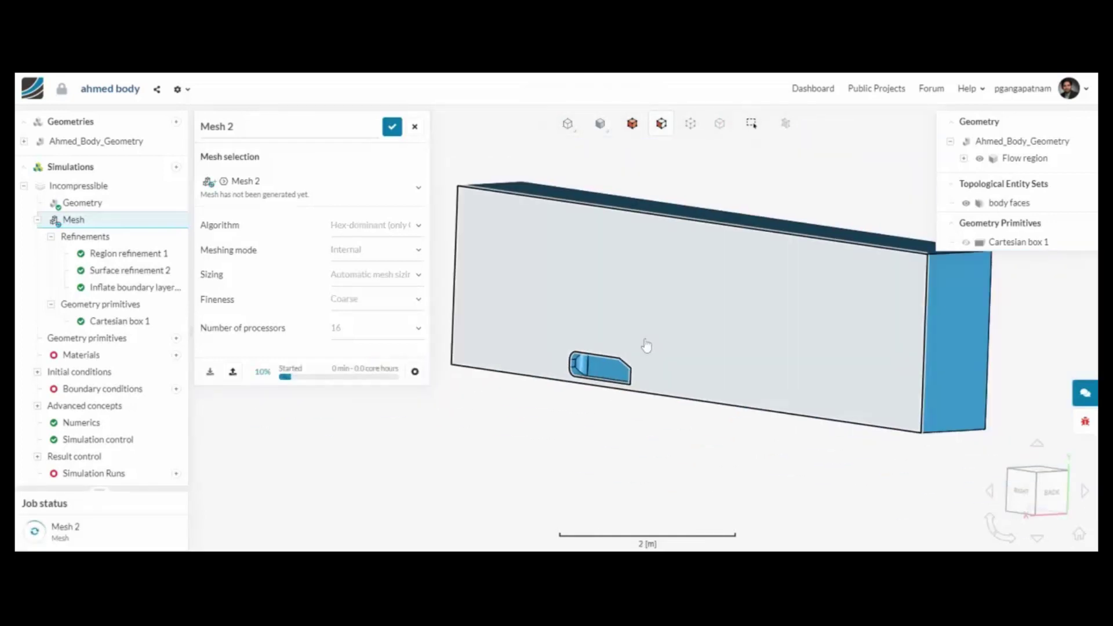
pyautogui.scroll(3, 641, 342)
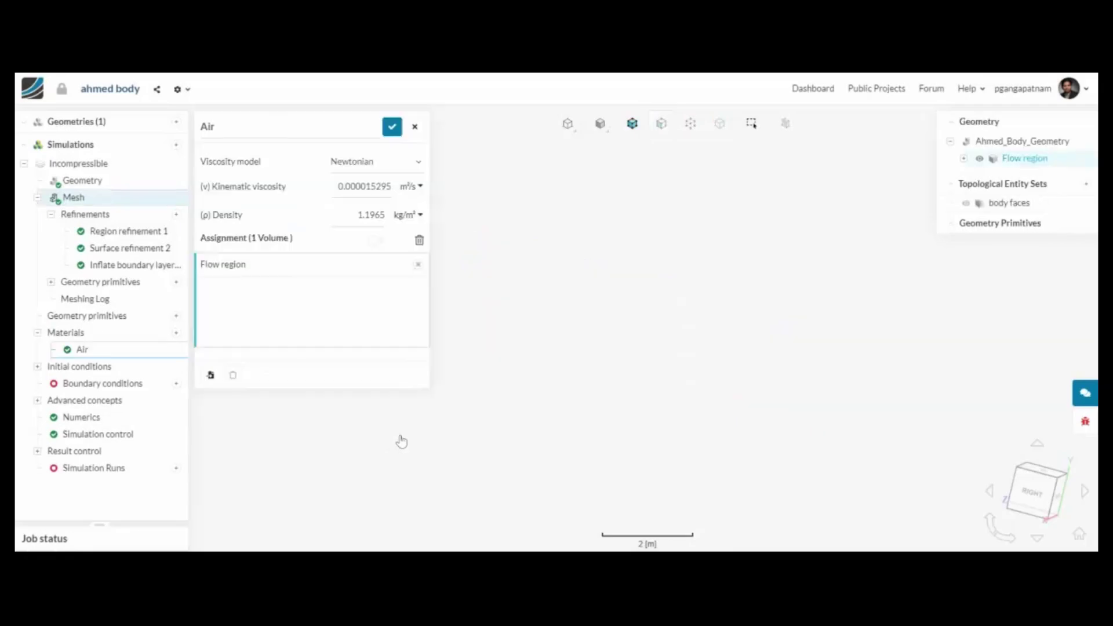
# Save the Air material and add a velocity inlet on the domain's front face with value -4.
pyautogui.click(392, 127)
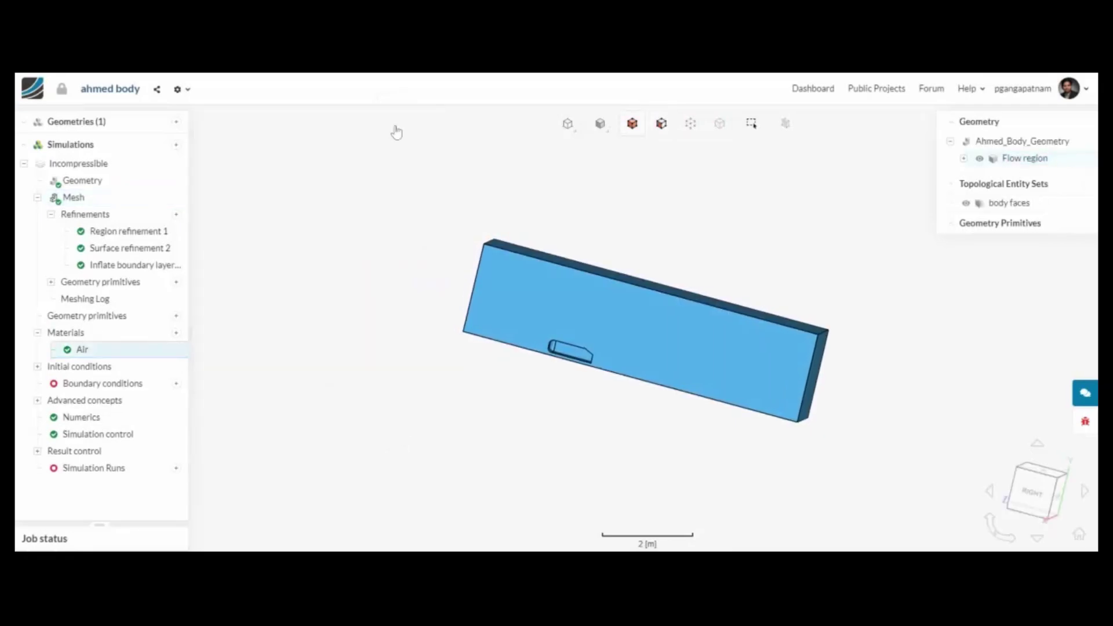
pyautogui.click(175, 384)
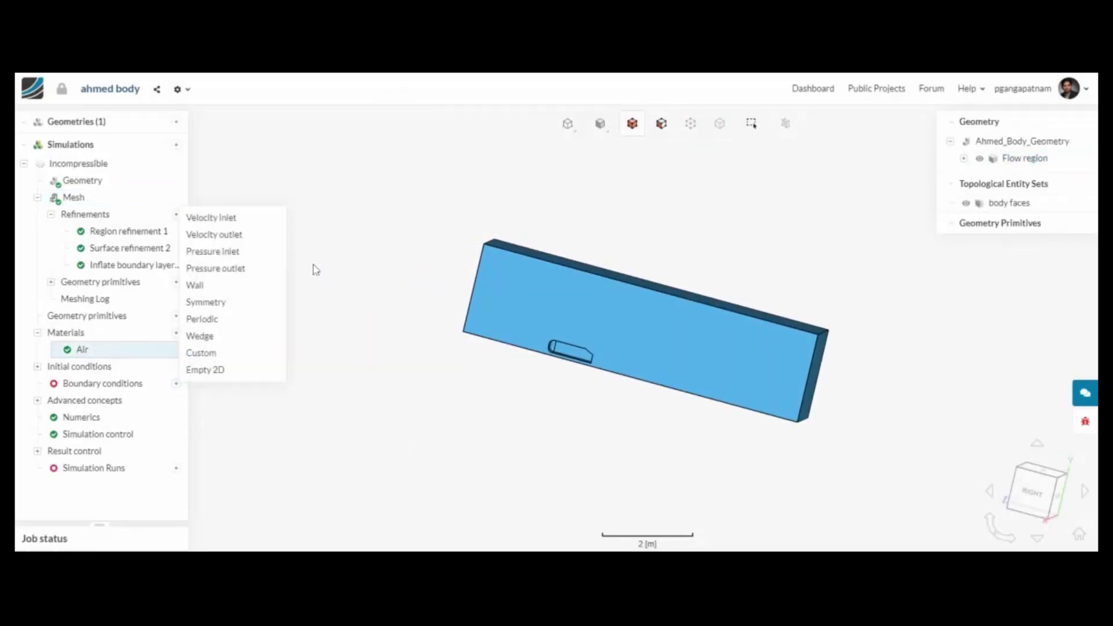
pyautogui.click(243, 226)
pyautogui.moveTo(469, 223); pyautogui.dragTo(692, 304)
pyautogui.click(537, 325)
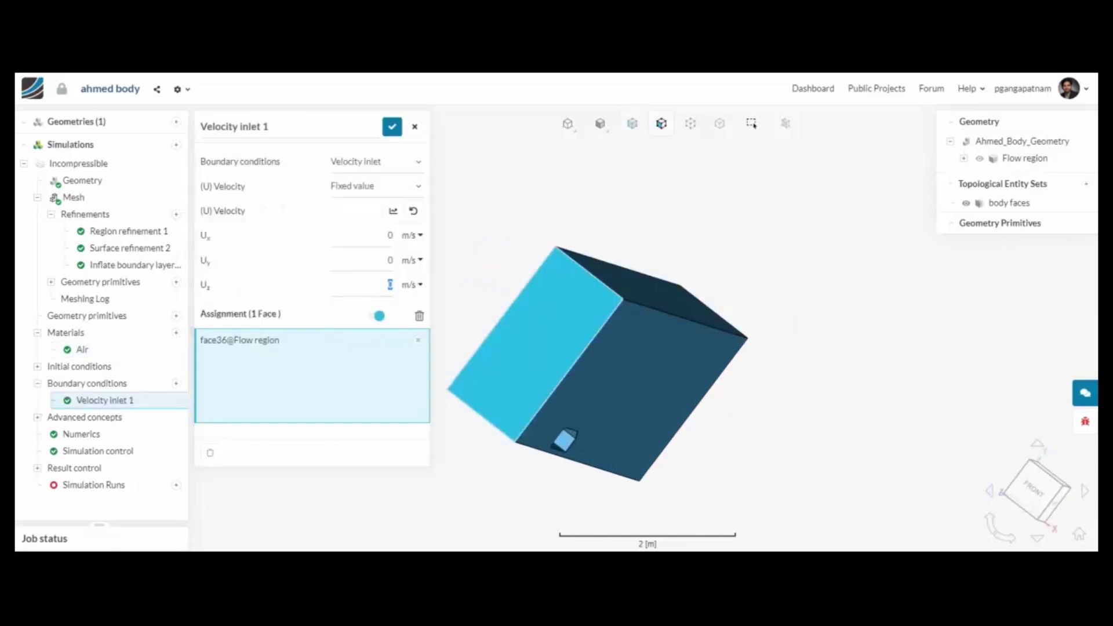
pyautogui.write('-4')
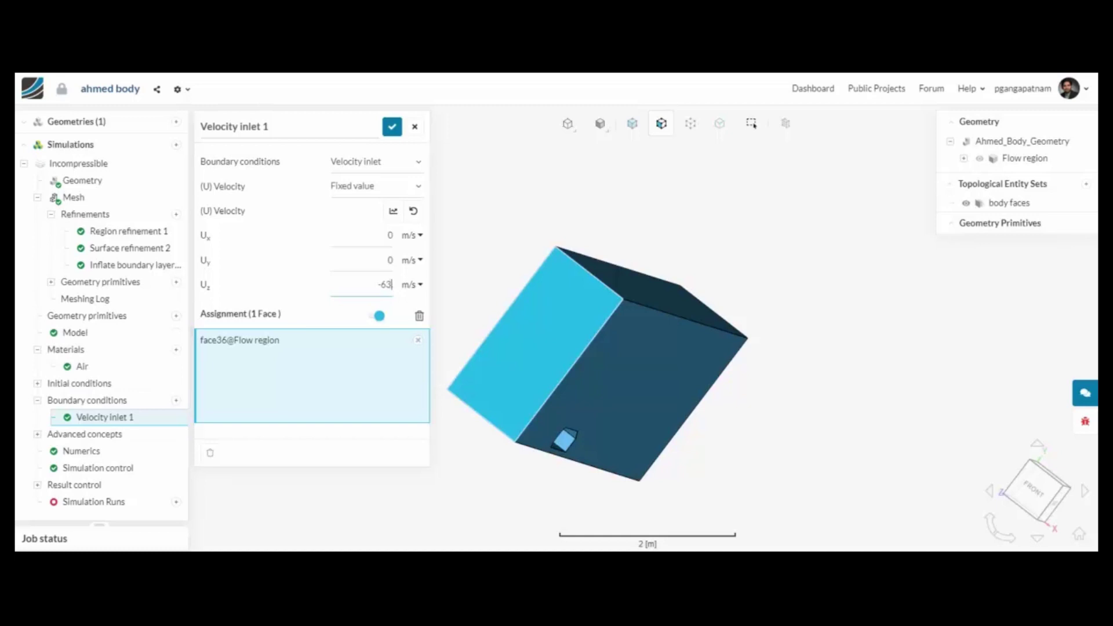
pyautogui.click(392, 126)
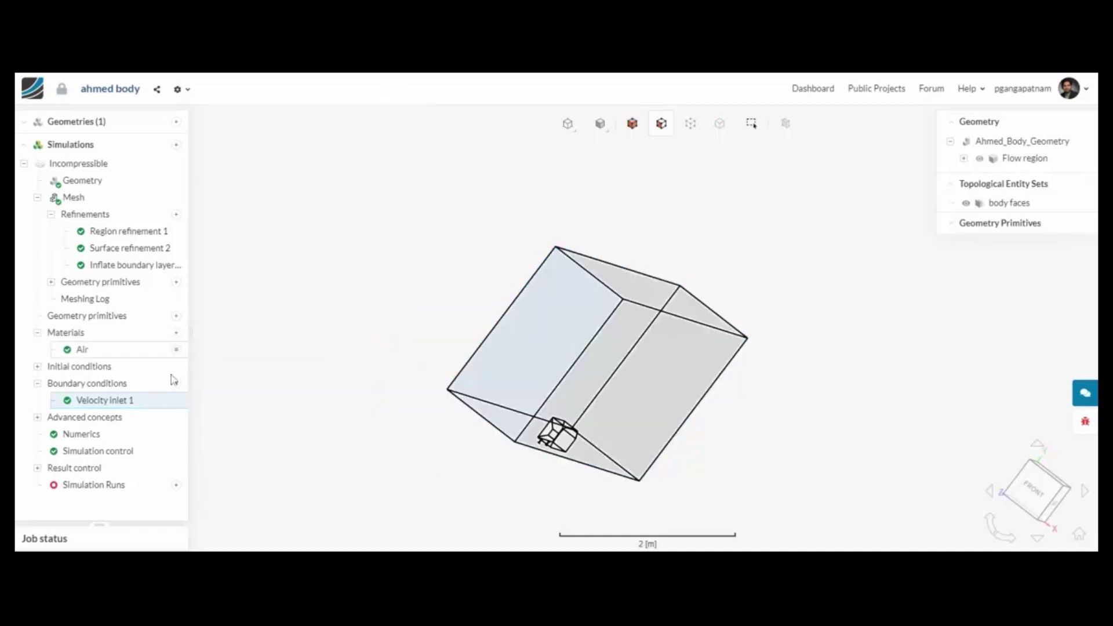
# Add a 0 Pa gauge pressure outlet on the domain's end face.
pyautogui.click(175, 384)
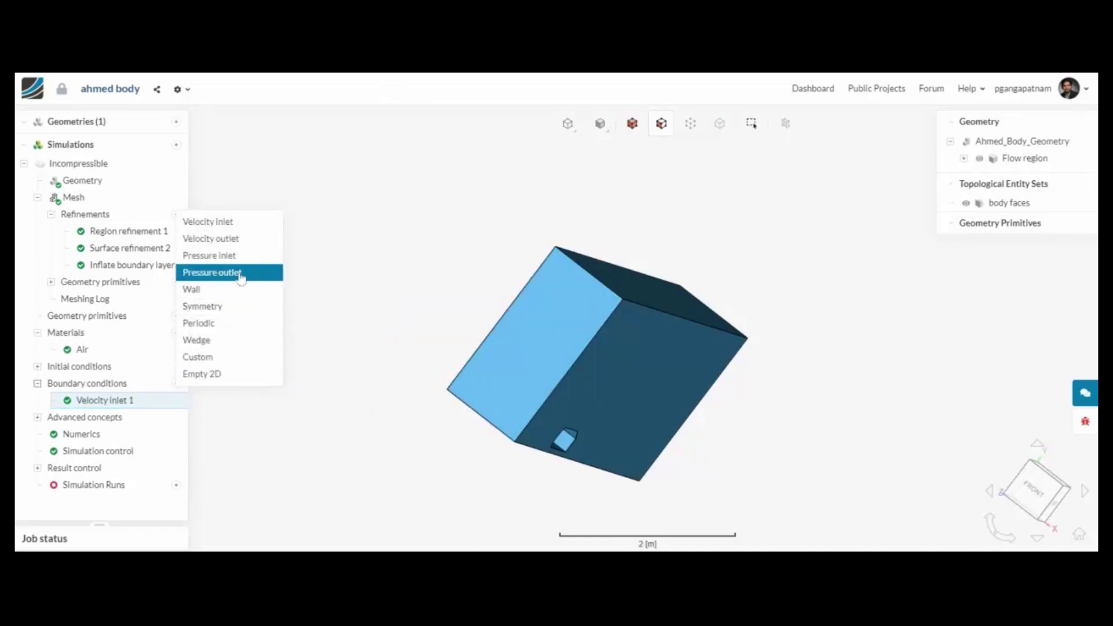
pyautogui.click(212, 272)
pyautogui.moveTo(723, 369); pyautogui.dragTo(696, 385)
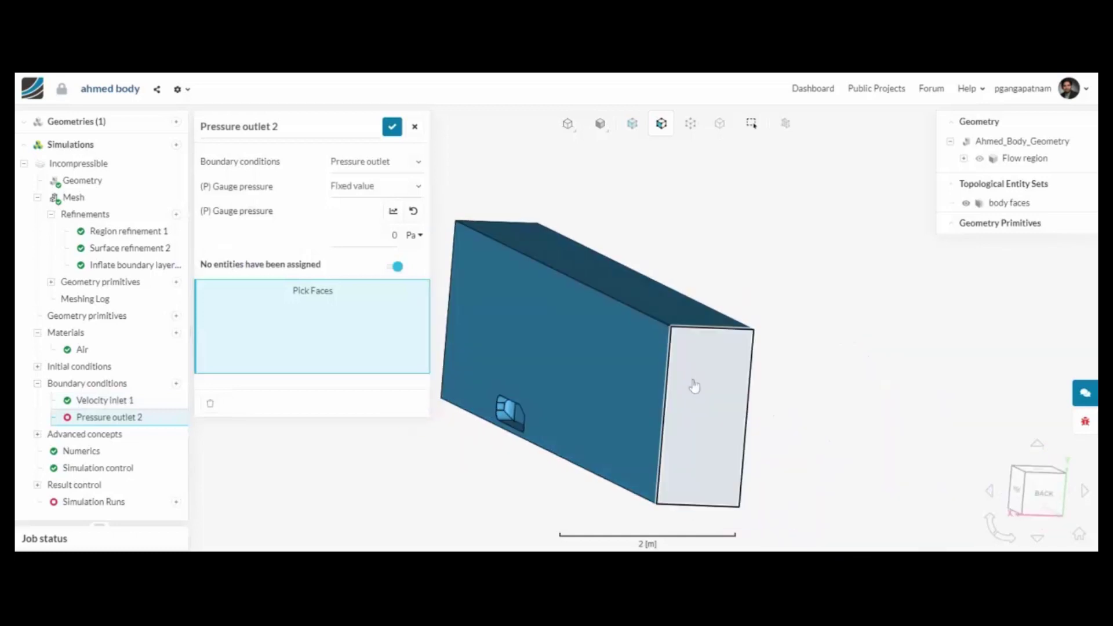
pyautogui.click(695, 385)
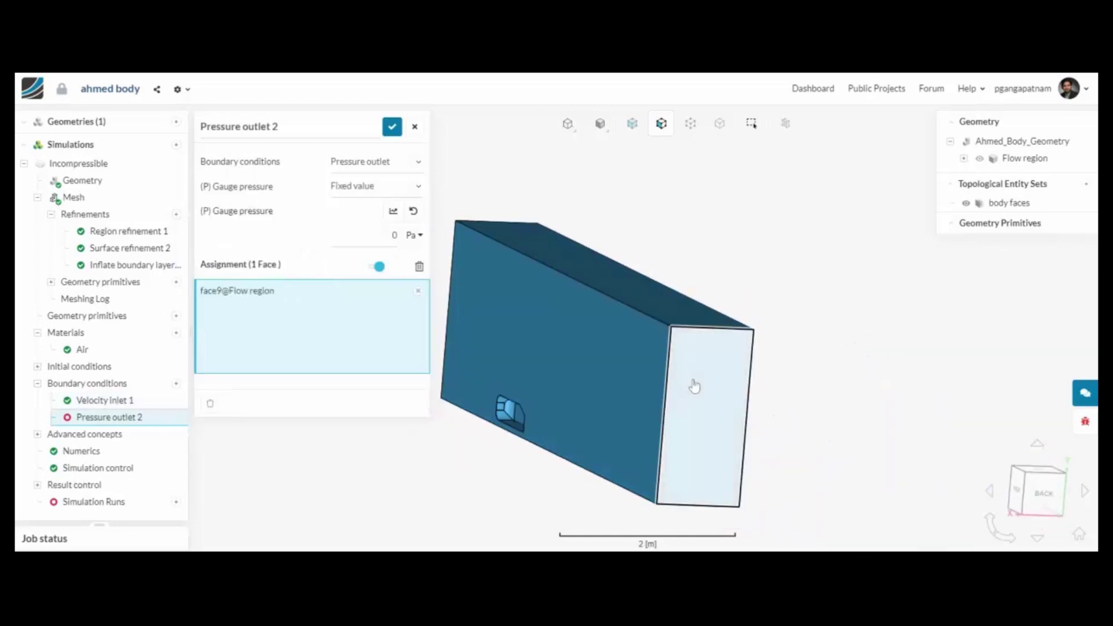
pyautogui.click(392, 127)
# Add a symmetry boundary condition on the domain's large side face.
pyautogui.click(176, 384)
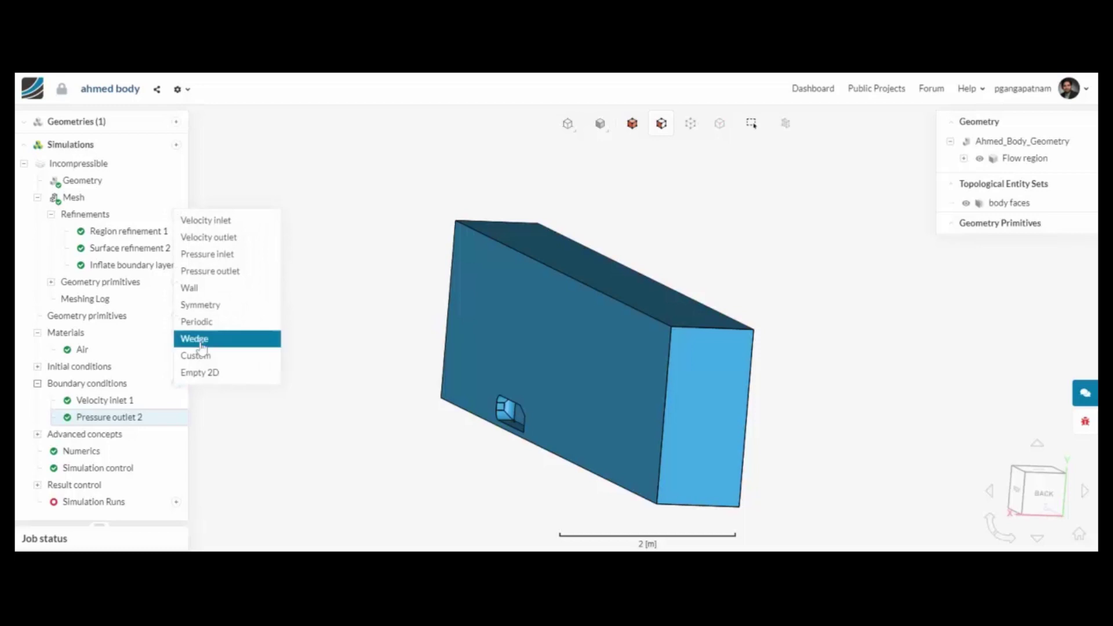
pyautogui.click(225, 313)
pyautogui.click(522, 351)
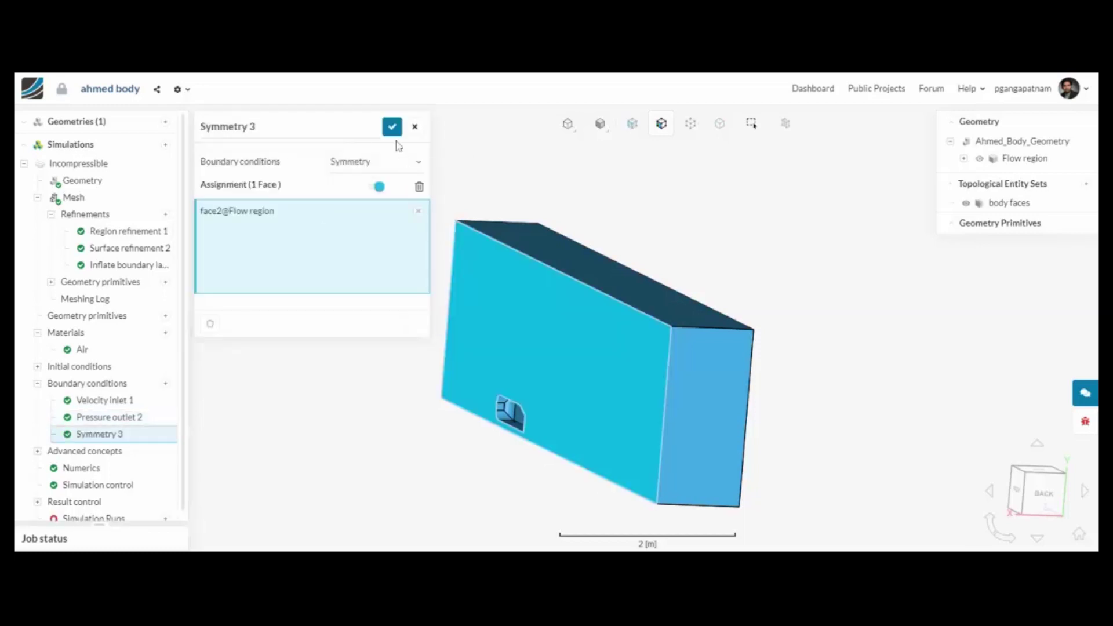
pyautogui.click(392, 126)
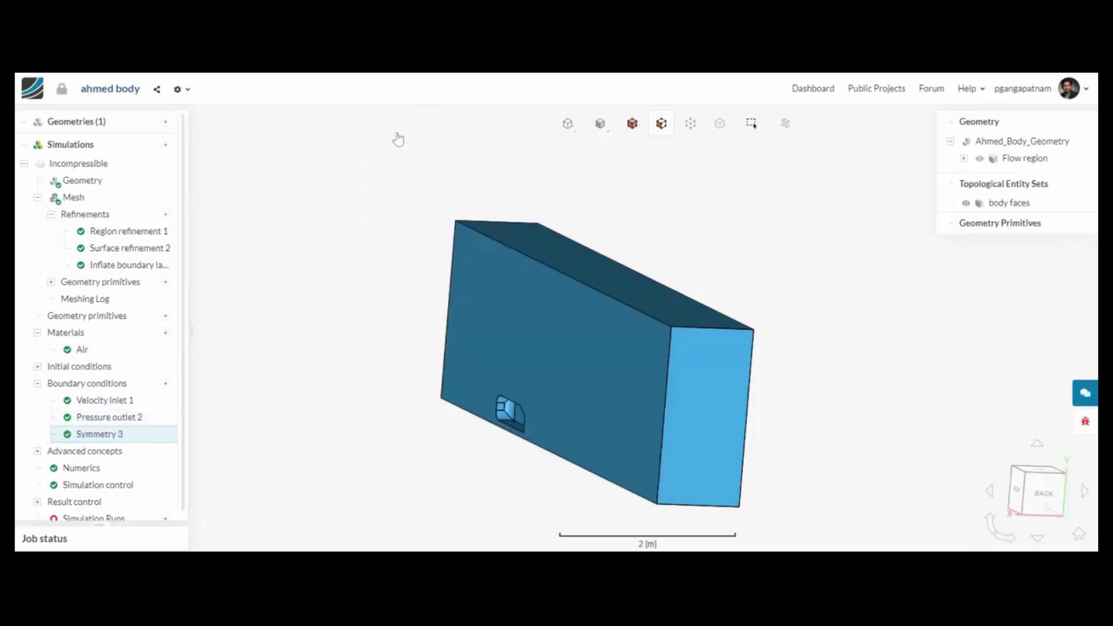
# Add a slip wall on the domain's top face and a second outer face.
pyautogui.click(165, 384)
pyautogui.click(210, 291)
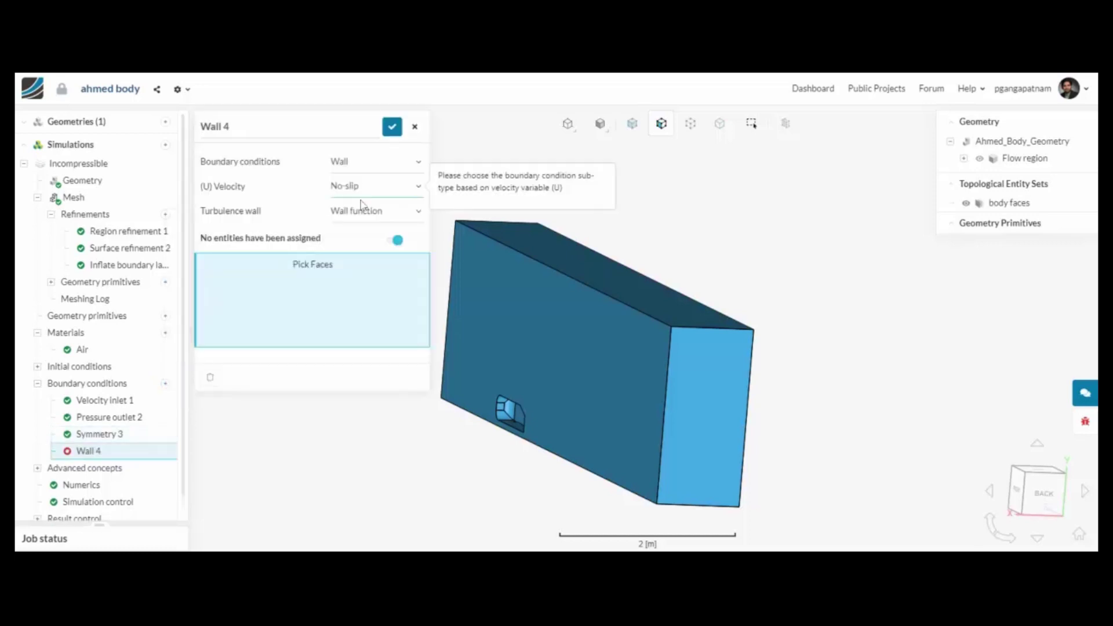
pyautogui.click(361, 204)
pyautogui.click(579, 273)
pyautogui.moveTo(797, 301); pyautogui.dragTo(824, 267)
pyautogui.click(698, 340)
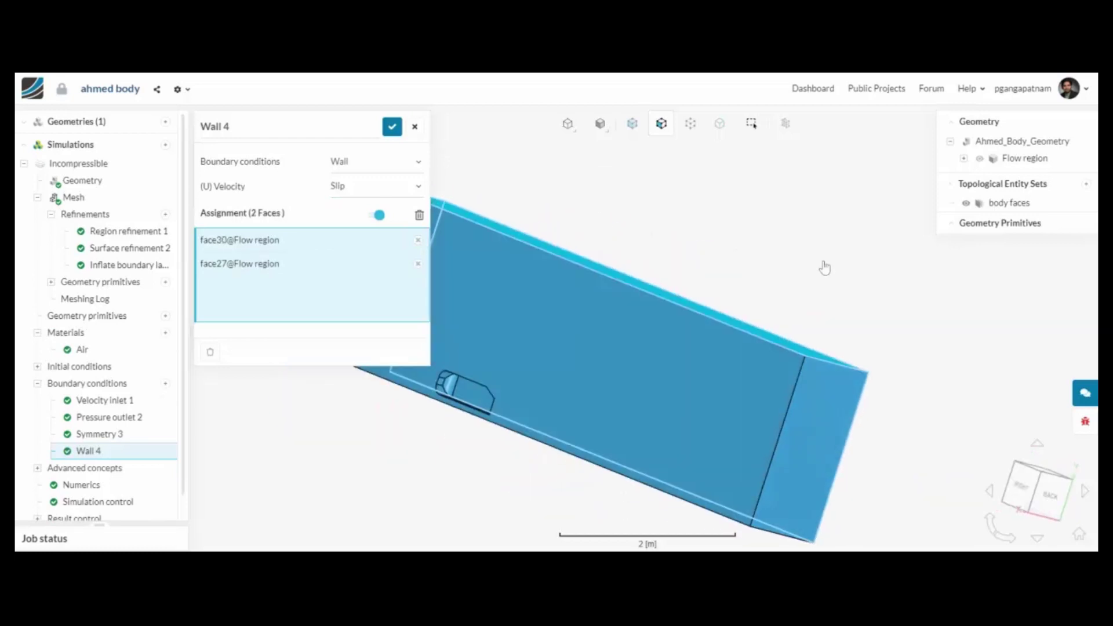
pyautogui.click(391, 127)
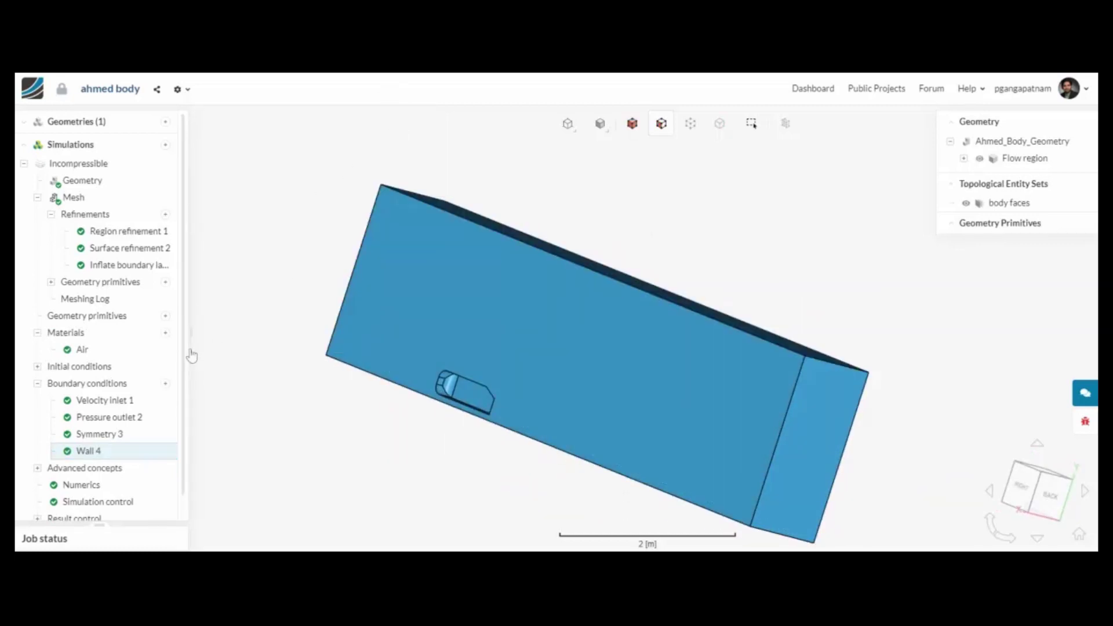
# Add a moving wall on the floor face with Uz -63.7 m/s.
pyautogui.click(165, 383)
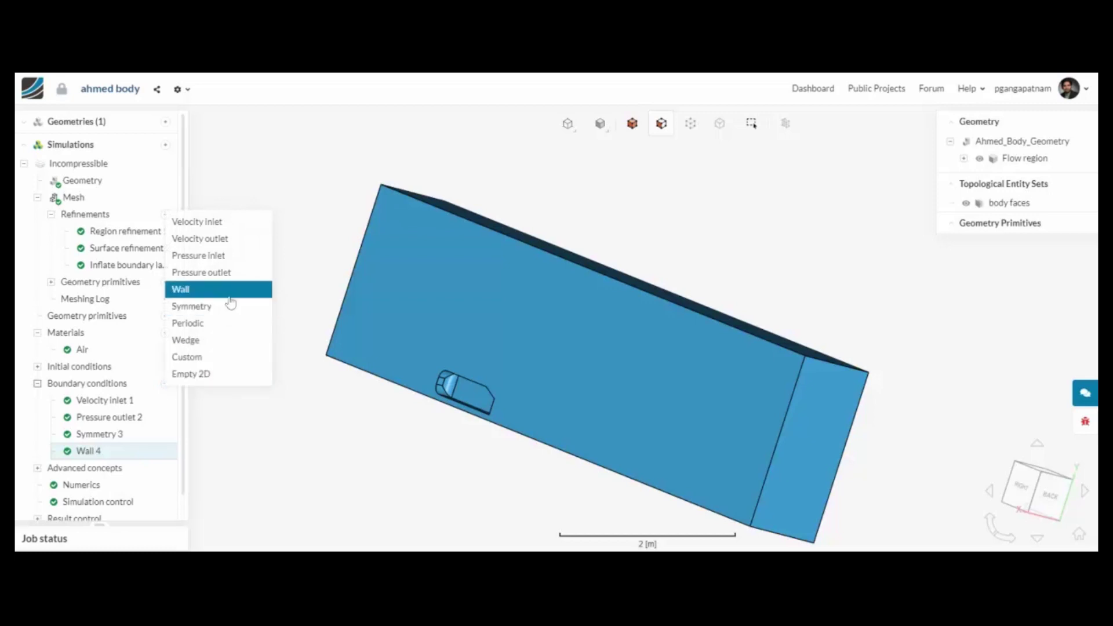
pyautogui.click(230, 297)
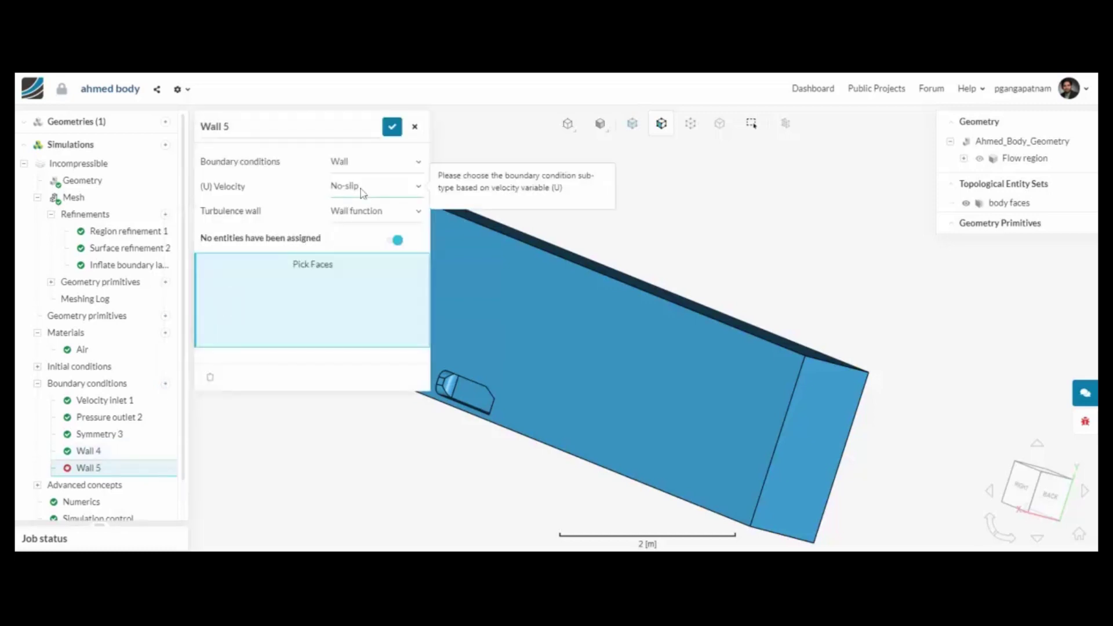
pyautogui.click(360, 206)
pyautogui.moveTo(493, 515); pyautogui.dragTo(542, 440)
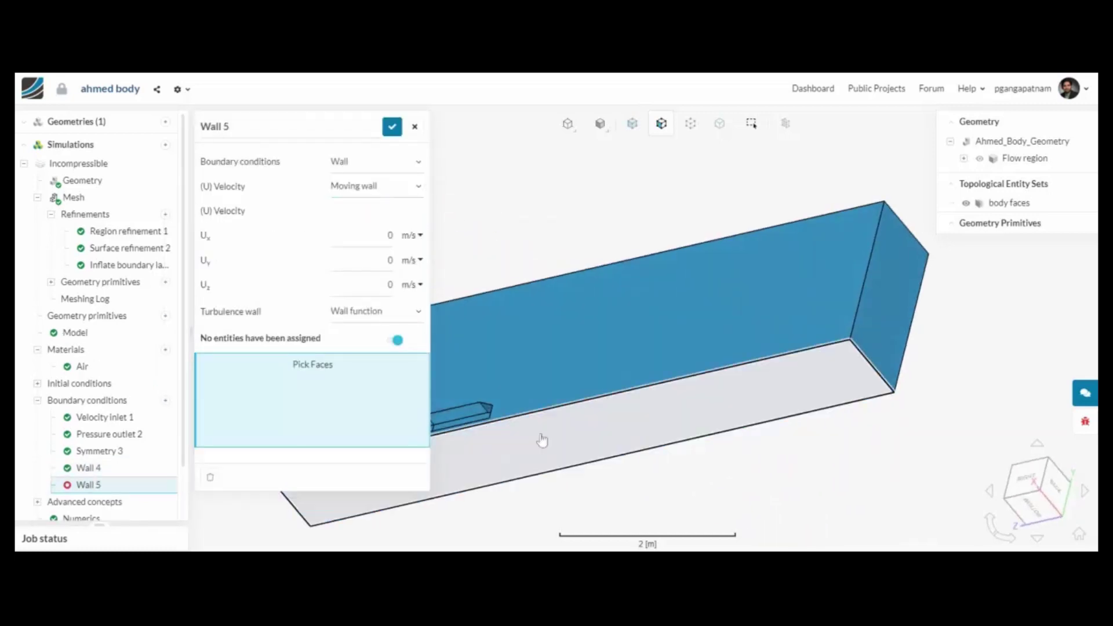
pyautogui.click(542, 441)
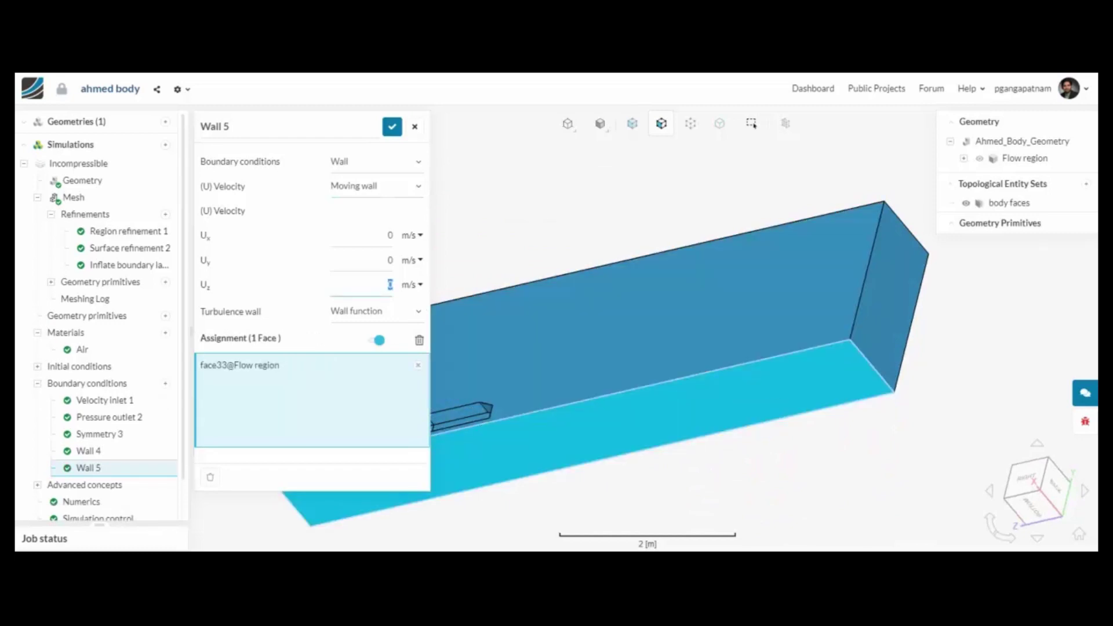
pyautogui.write('-4')
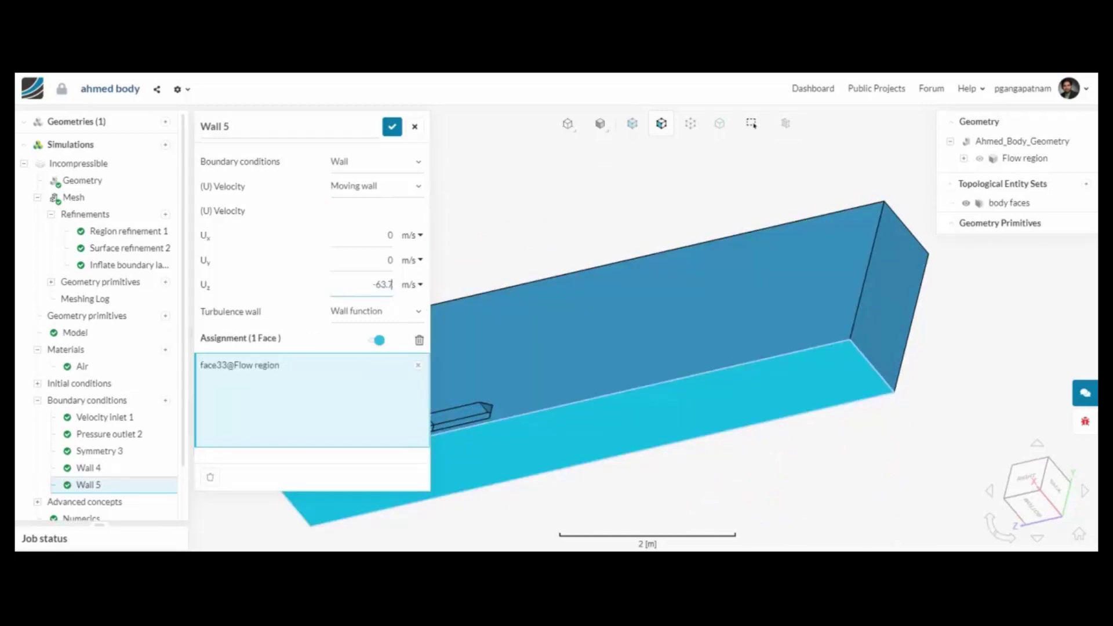
pyautogui.click(392, 126)
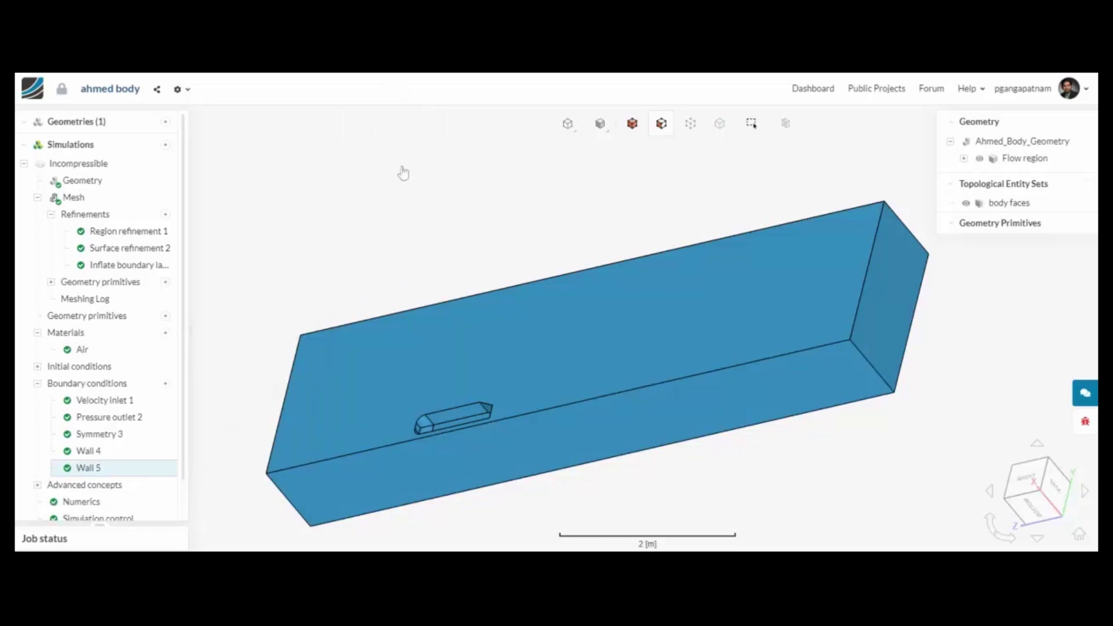
# Set the simulation control end time to 3000 s, verify maximum runtime, and save.
pyautogui.click(99, 479)
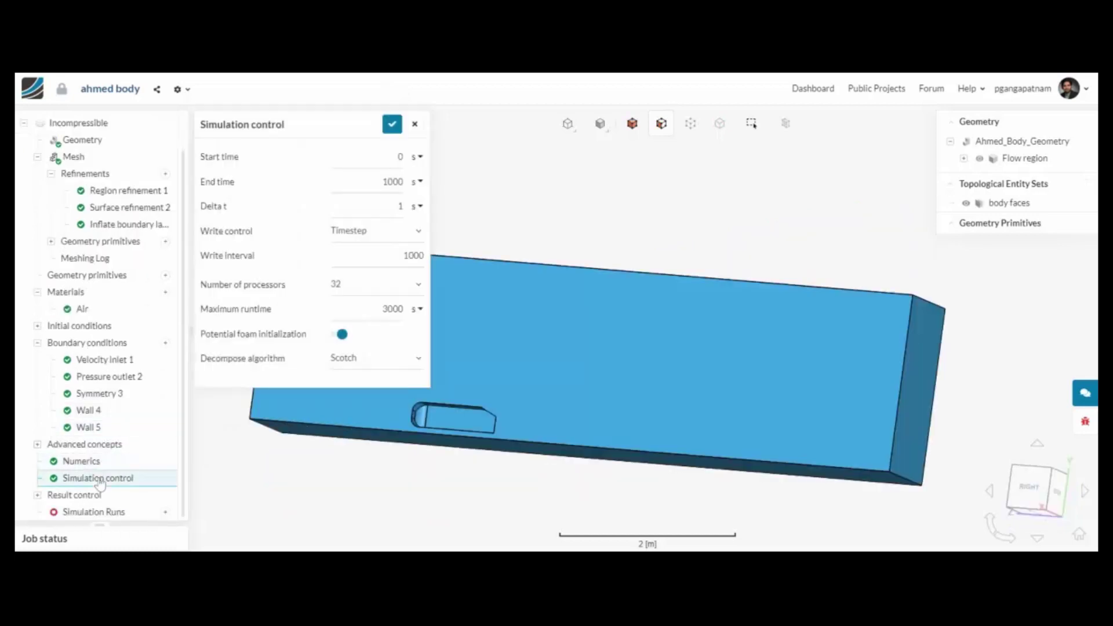
pyautogui.doubleClick(392, 182)
pyautogui.write('3')
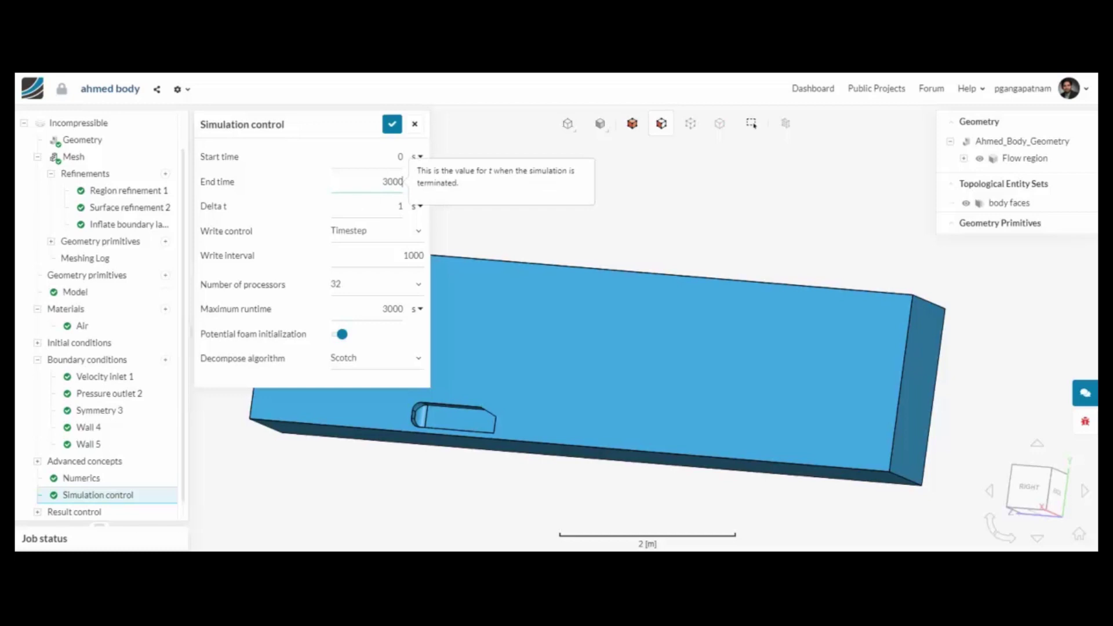
pyautogui.click(379, 297)
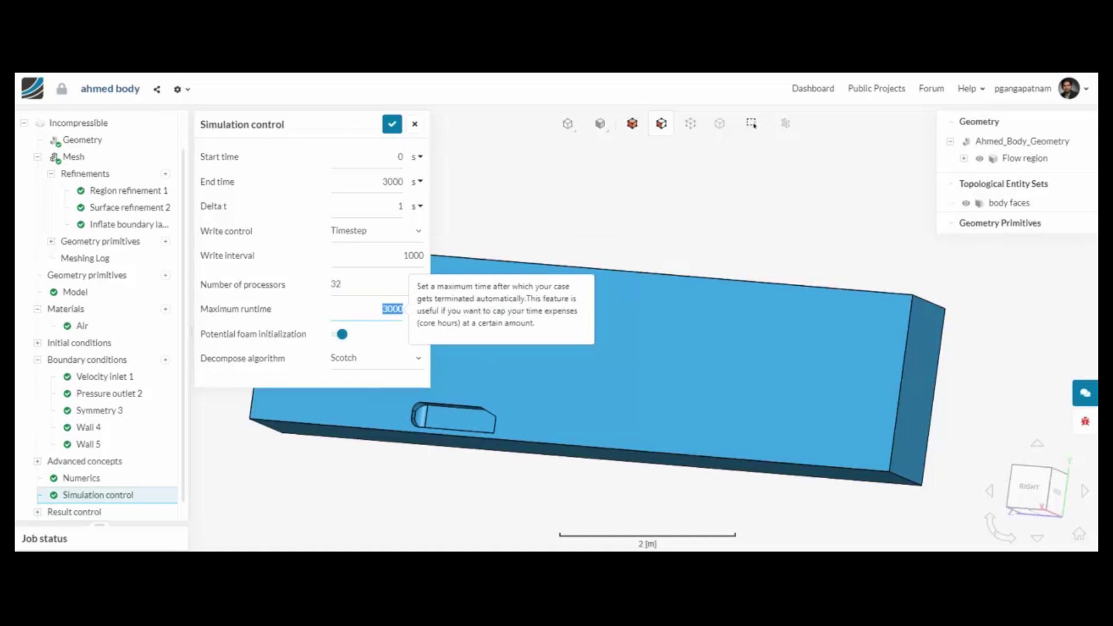
pyautogui.click(403, 308)
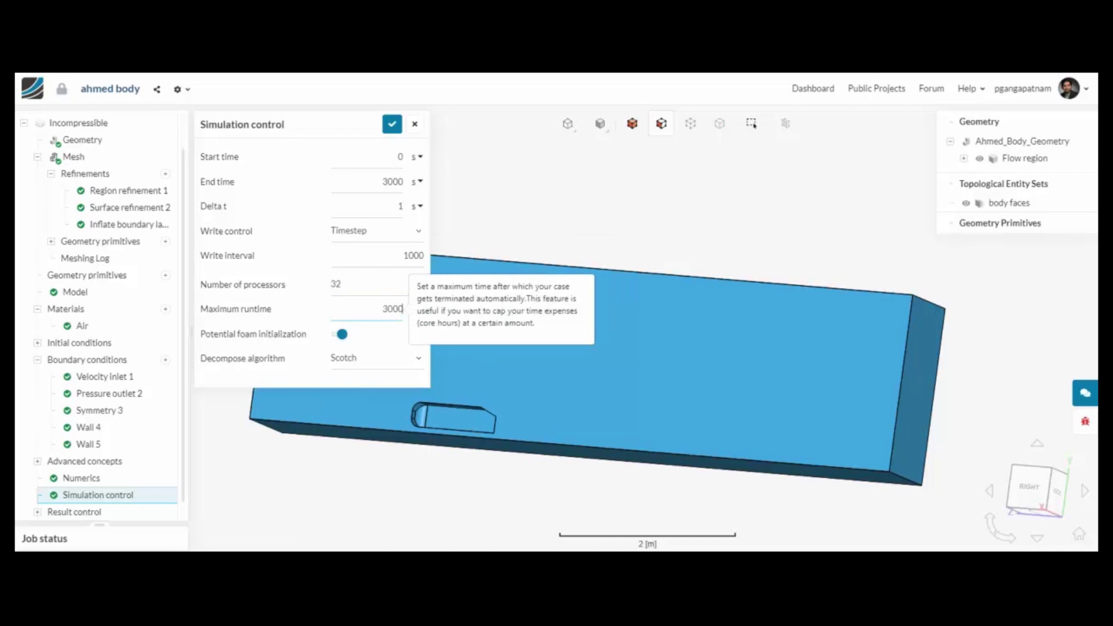
pyautogui.click(392, 124)
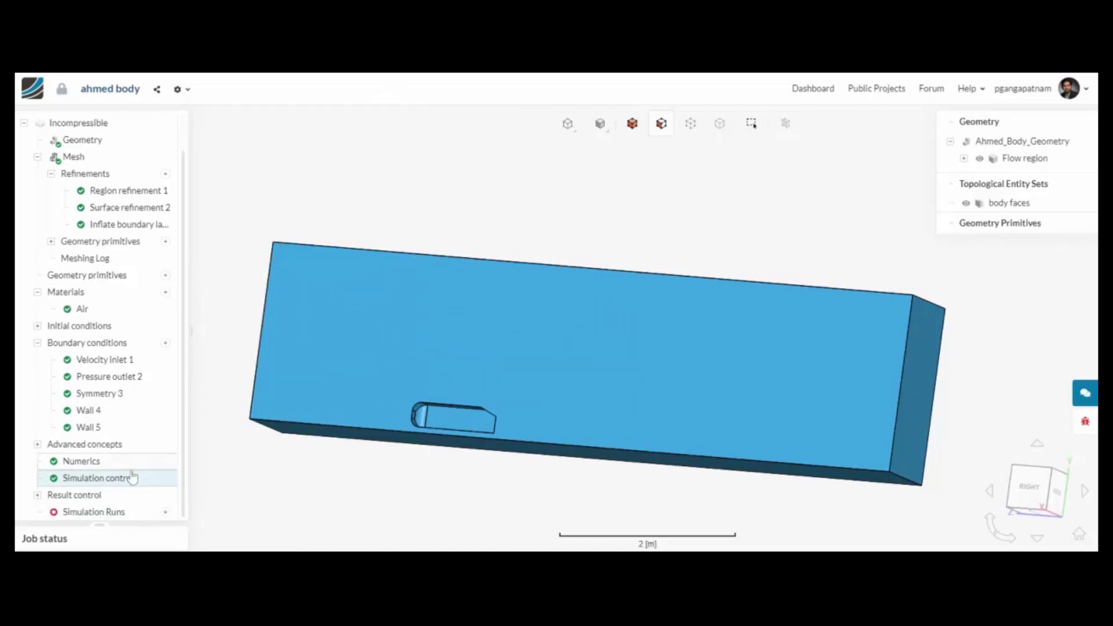
# Add a forces and moments output assigned to the body faces set and save it.
pyautogui.click(38, 495)
pyautogui.scroll(-2, 36, 447)
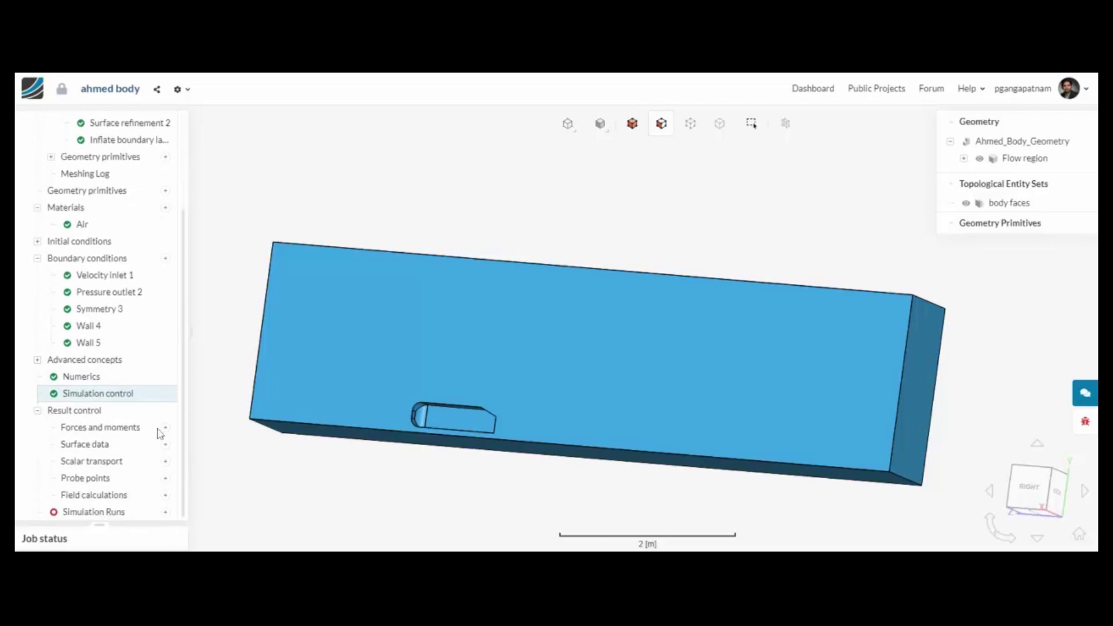
pyautogui.click(165, 427)
pyautogui.click(204, 445)
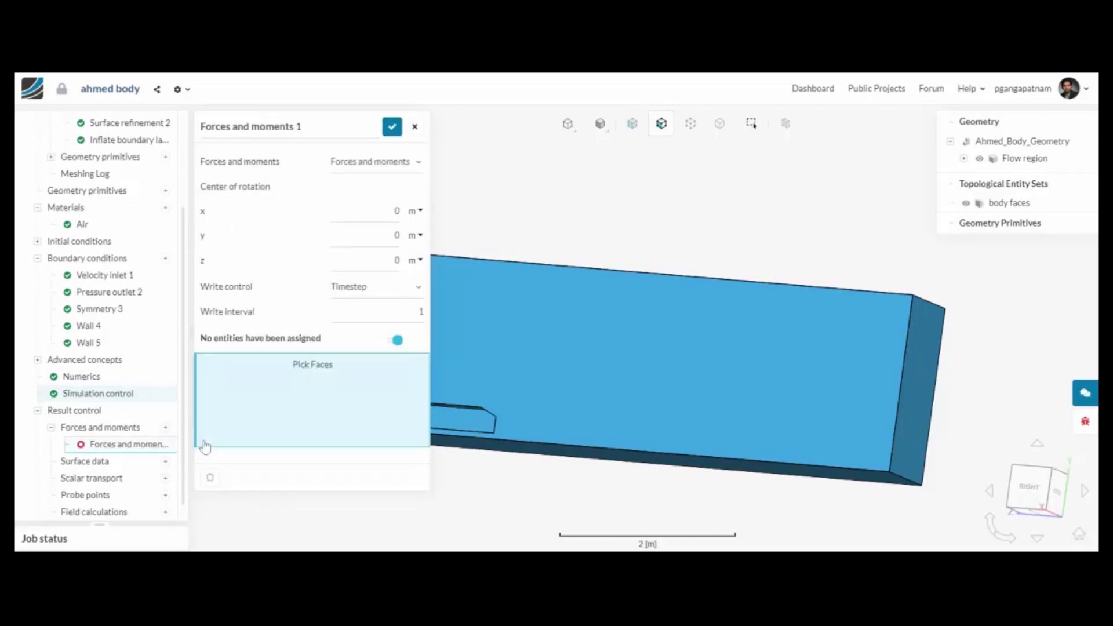
pyautogui.click(1033, 202)
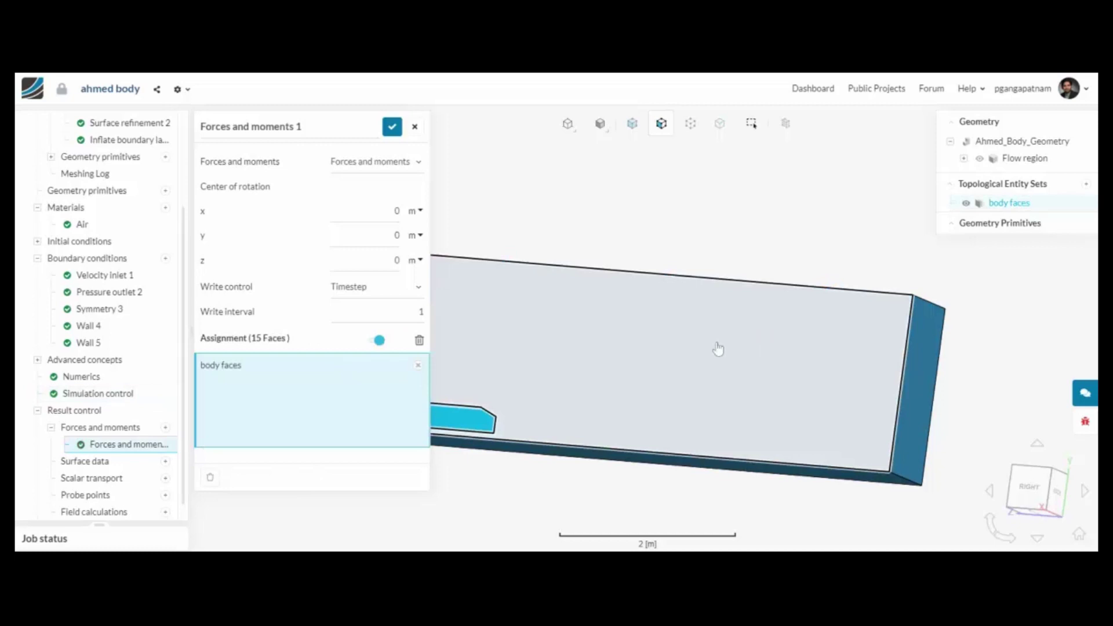
pyautogui.scroll(5, 695, 330)
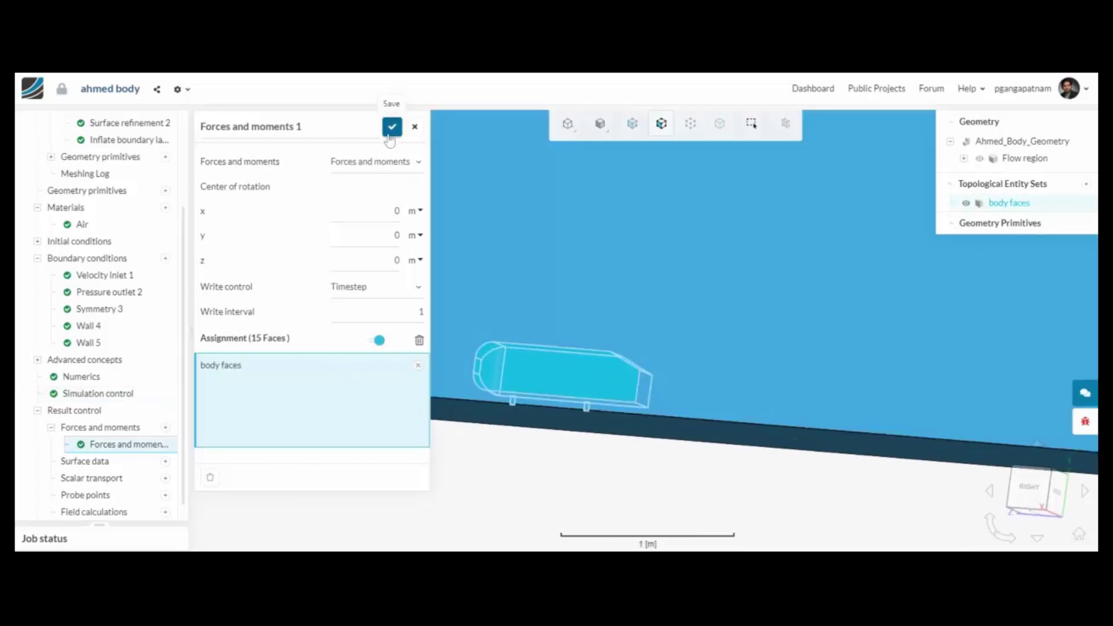
pyautogui.click(391, 131)
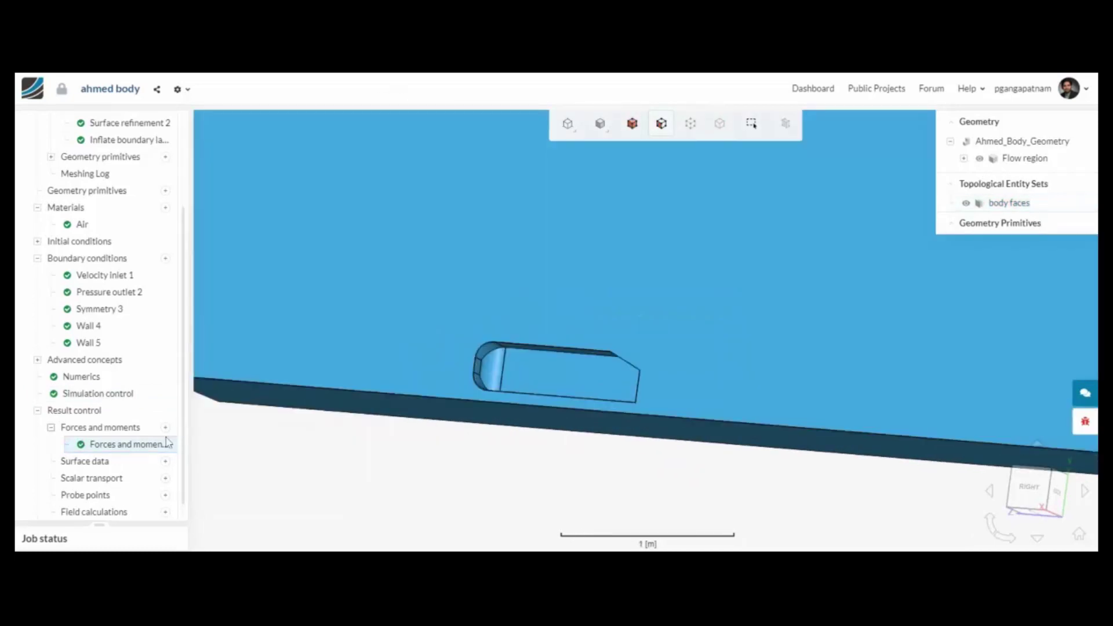
# Add a force and moment coefficients output with 1.044 m length, 0.112 m² area and body faces.
pyautogui.click(165, 427)
pyautogui.click(218, 456)
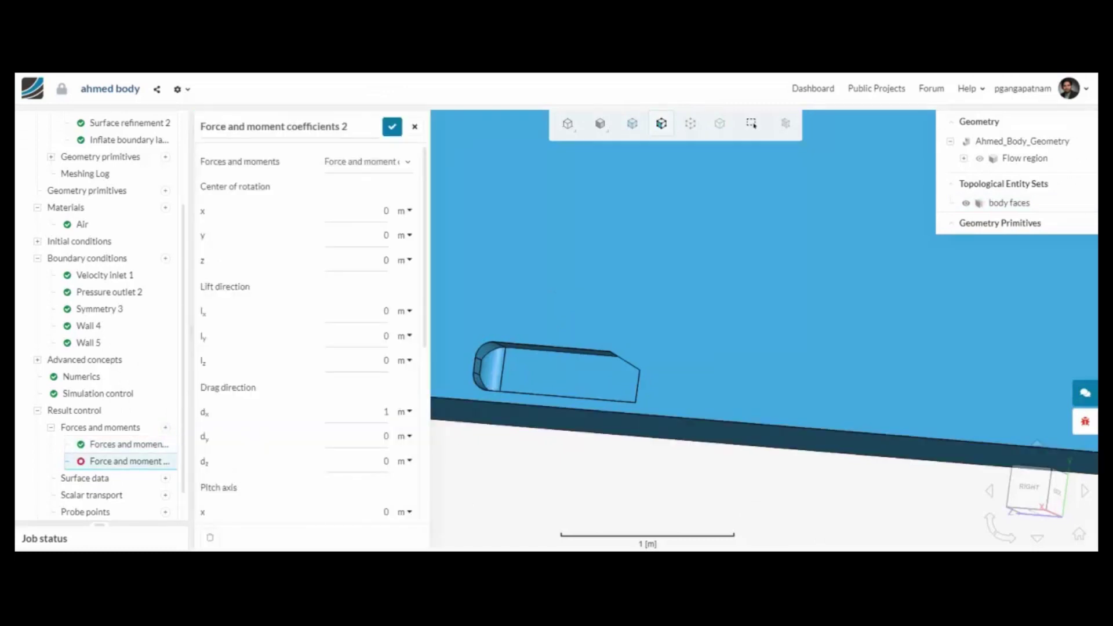
pyautogui.write('1')
pyautogui.doubleClick(386, 412)
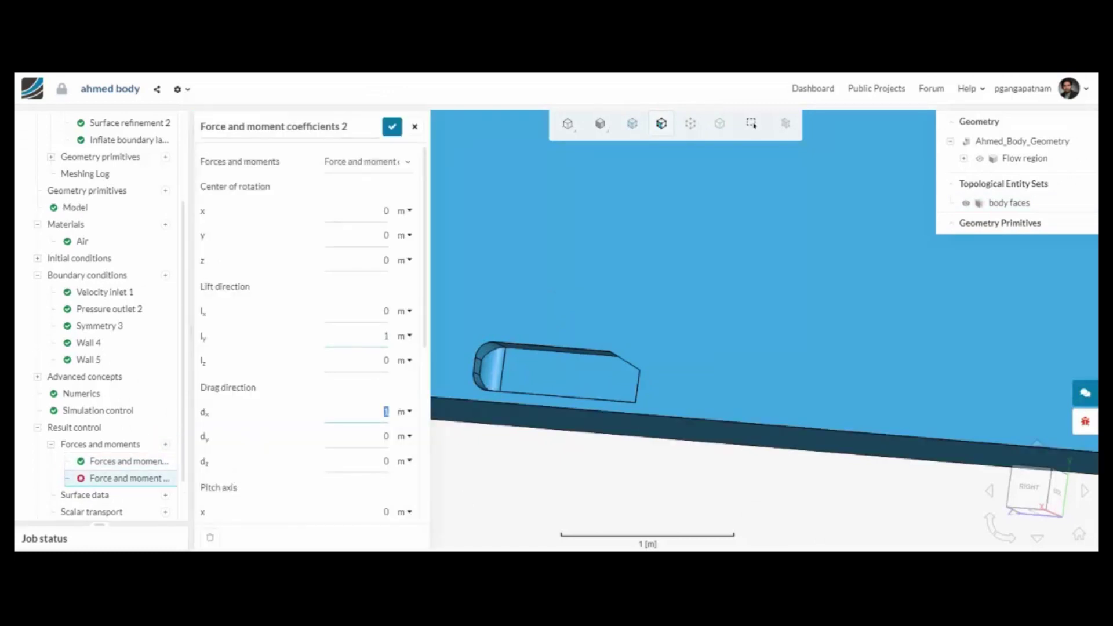
pyautogui.doubleClick(386, 461)
pyautogui.scroll(-4, 345, 404)
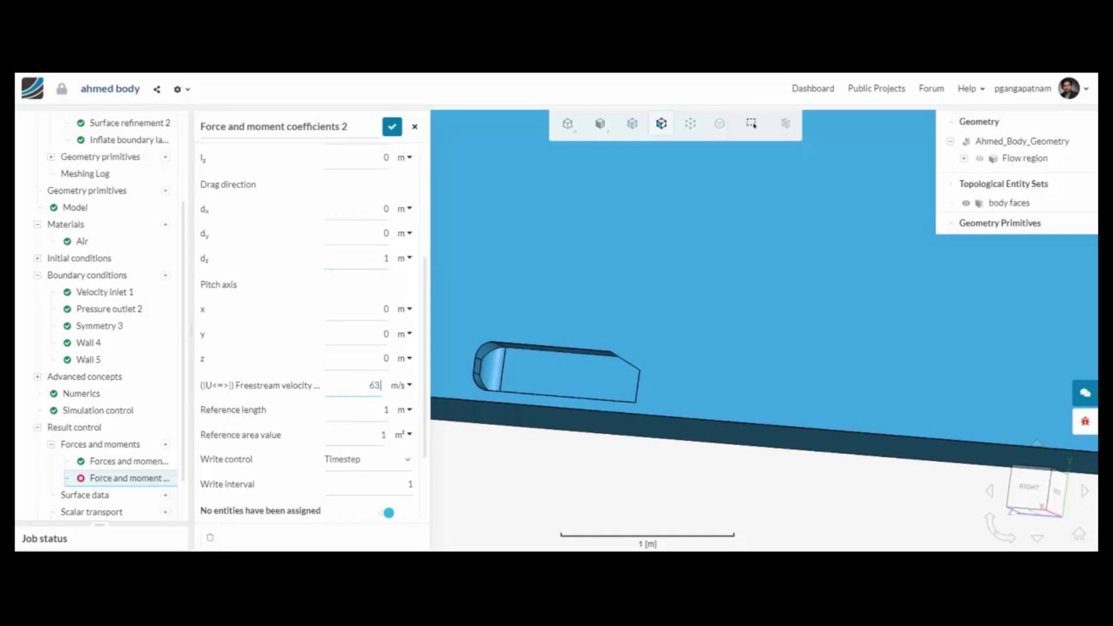
pyautogui.doubleClick(386, 410)
pyautogui.doubleClick(382, 434)
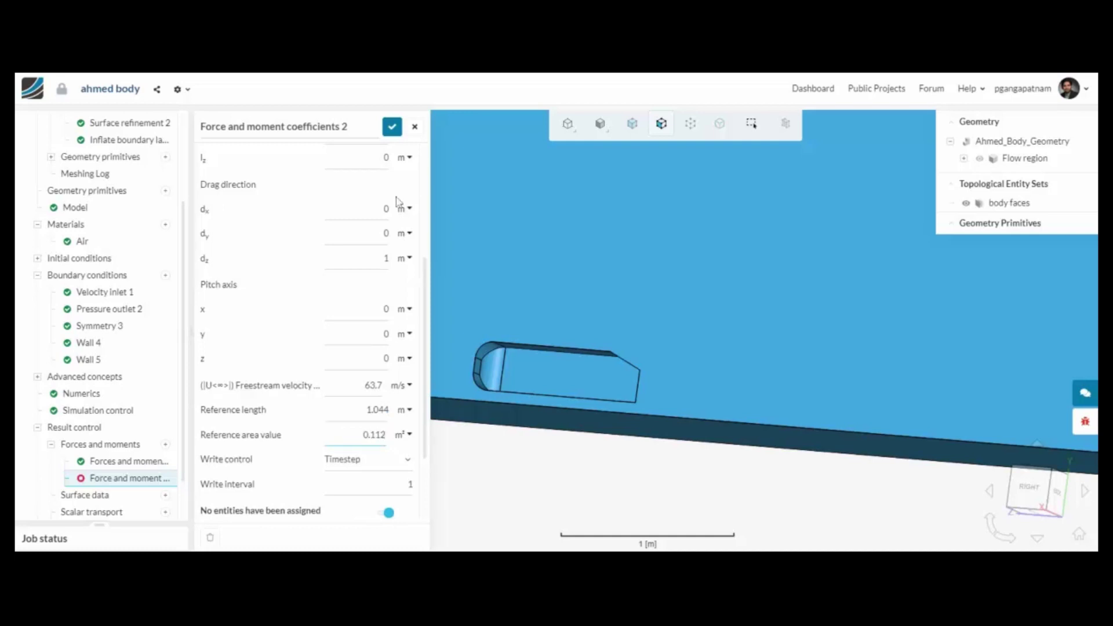
pyautogui.click(1047, 206)
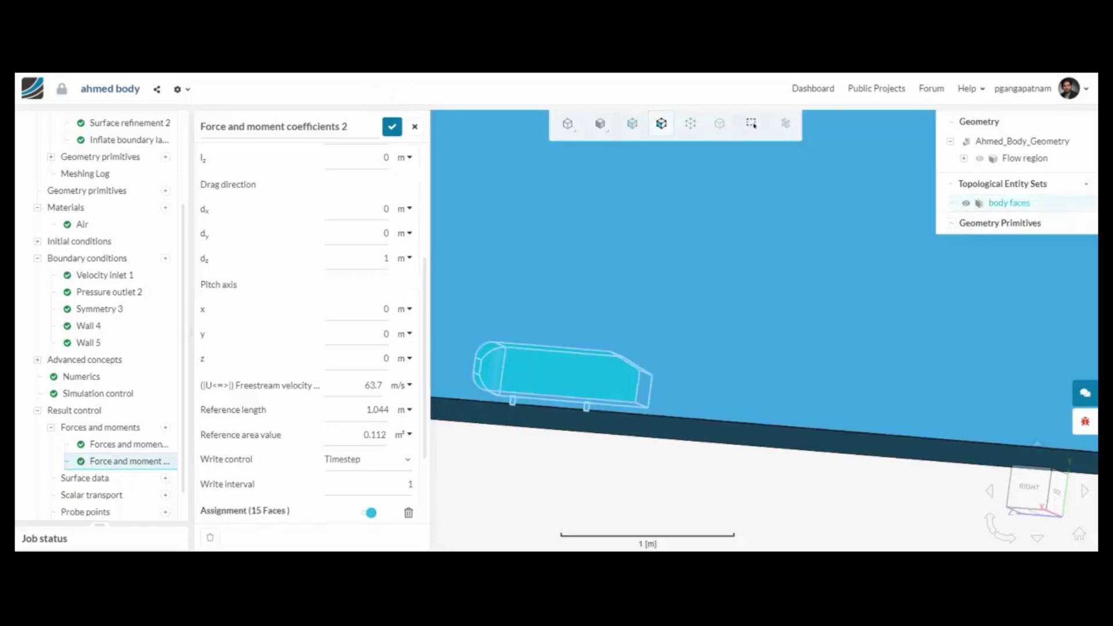
# Save the coefficients output, then start Run 1, accepting no-slip walls for unassigned faces.
pyautogui.click(393, 127)
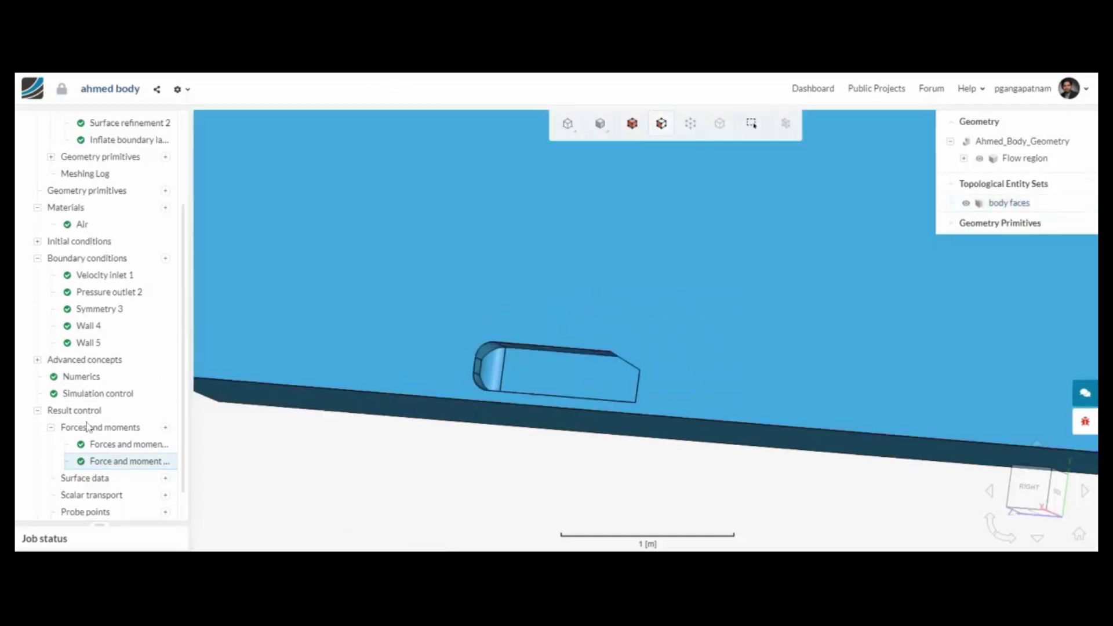
pyautogui.scroll(-1, 82, 432)
pyautogui.click(167, 512)
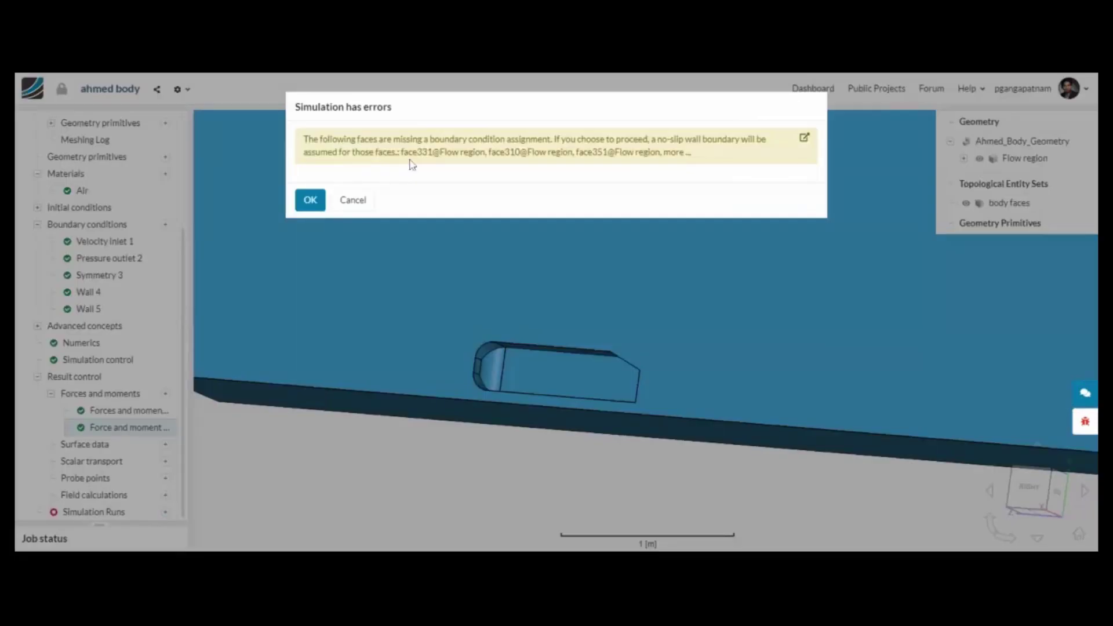
pyautogui.click(311, 204)
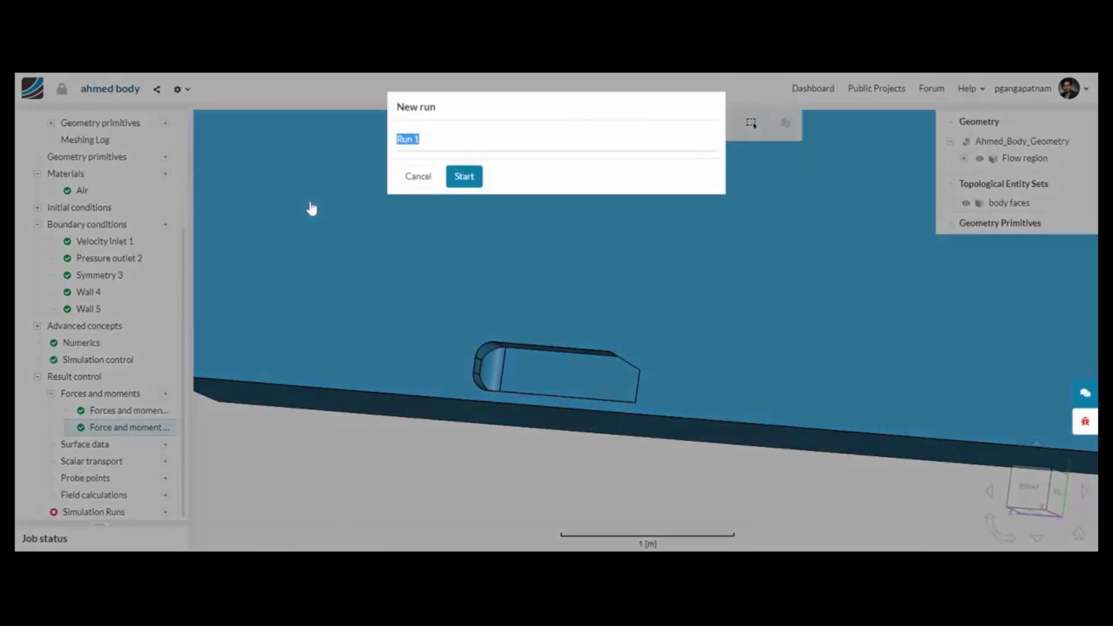
pyautogui.click(463, 177)
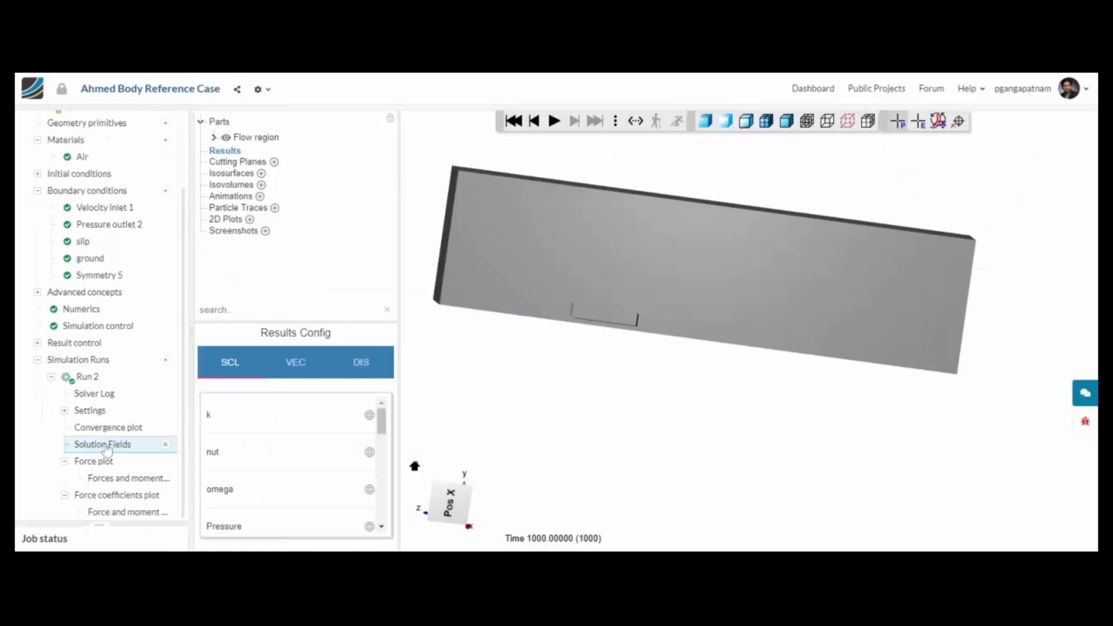
# Colour the results by All Velocity [node] and orbit to inspect the slanted rear end.
pyautogui.moveTo(621, 424); pyautogui.dragTo(532, 388)
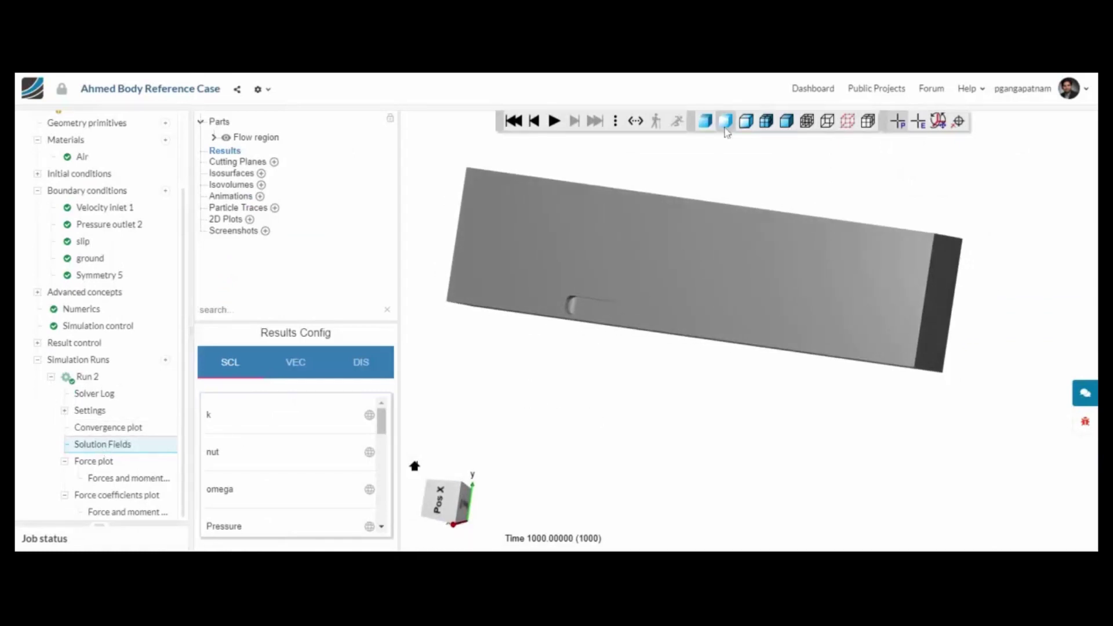
pyautogui.moveTo(732, 135); pyautogui.dragTo(773, 194)
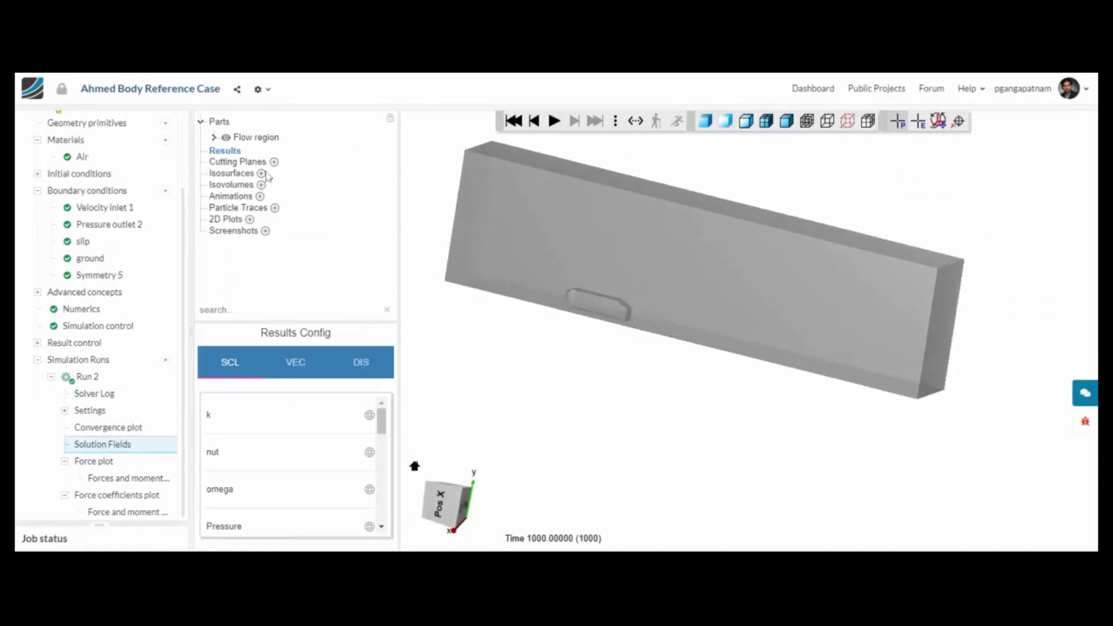
pyautogui.scroll(-5, 270, 426)
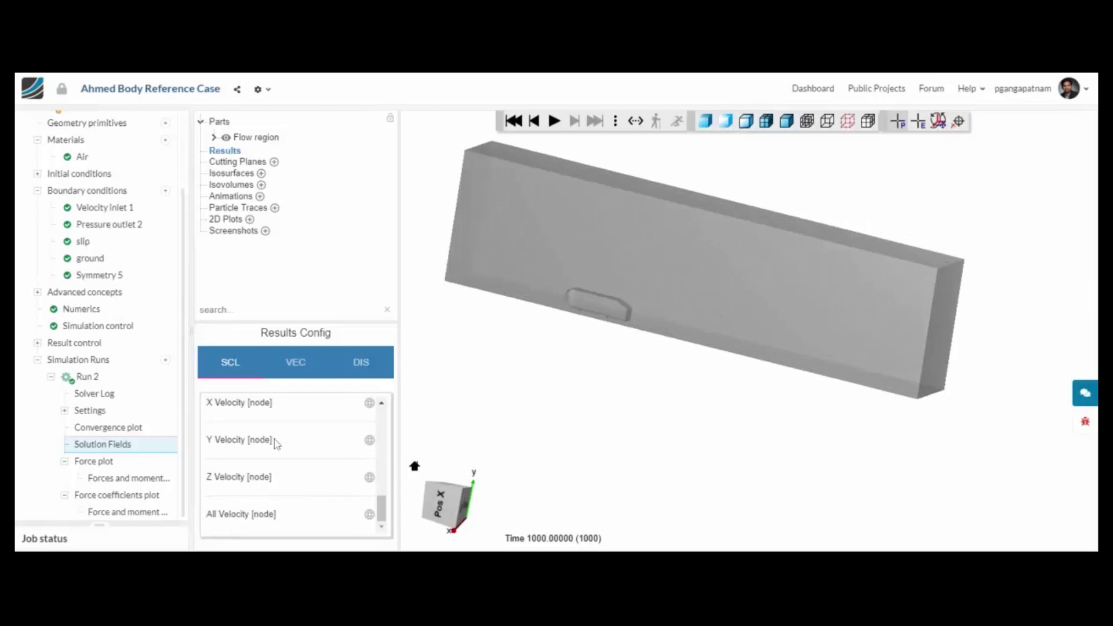
pyautogui.click(370, 514)
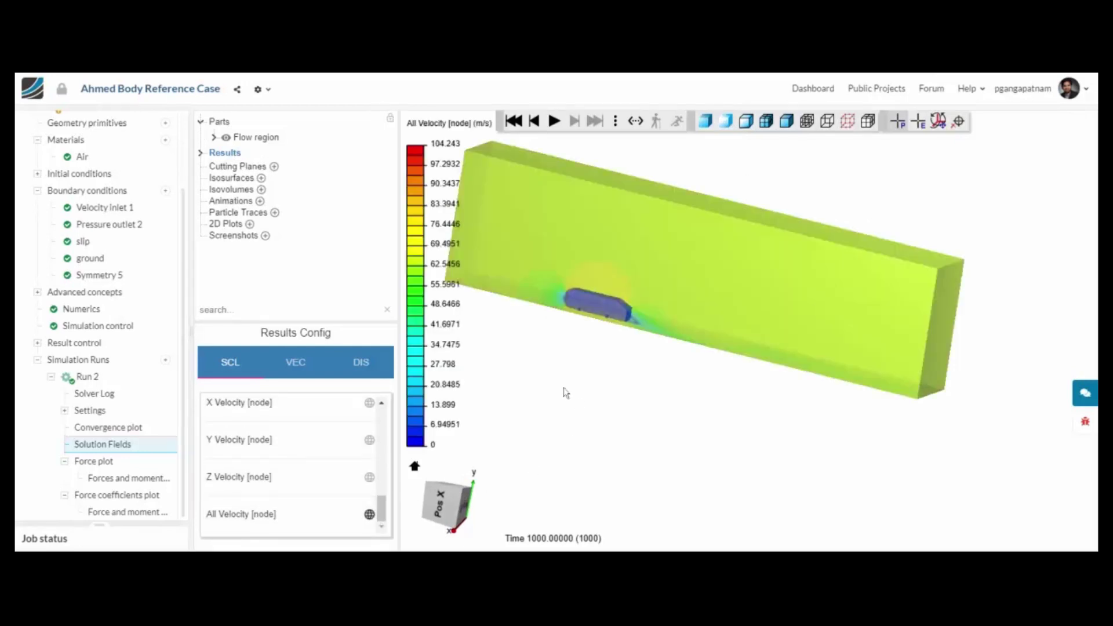
pyautogui.scroll(5, 560, 315)
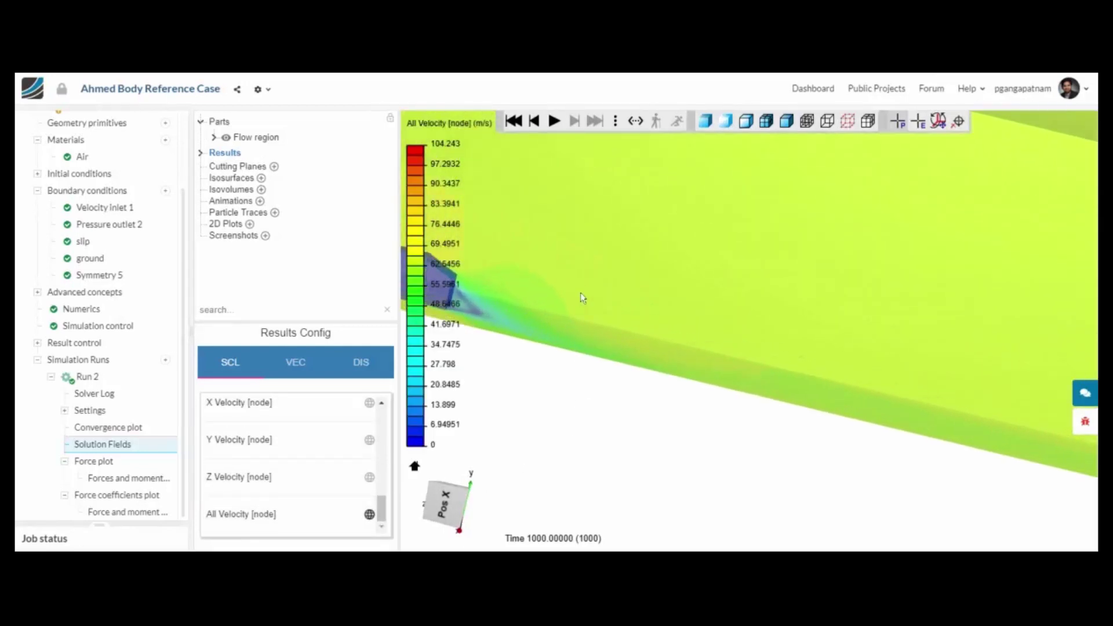
pyautogui.moveTo(580, 292); pyautogui.dragTo(848, 346, button='right')
pyautogui.scroll(5, 848, 346)
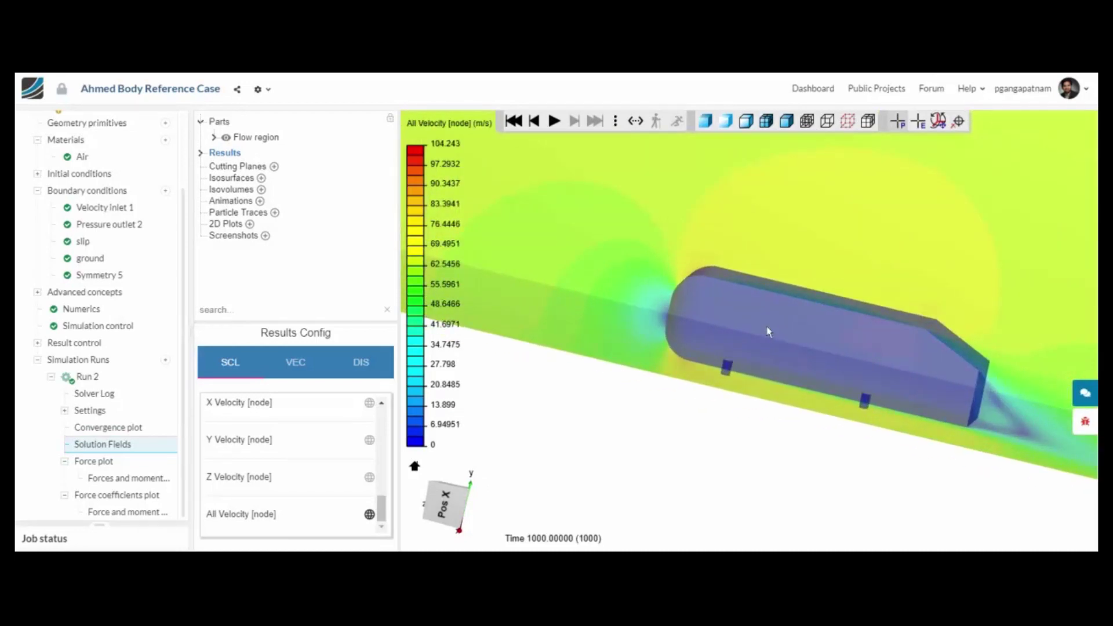
pyautogui.moveTo(837, 318); pyautogui.dragTo(895, 282)
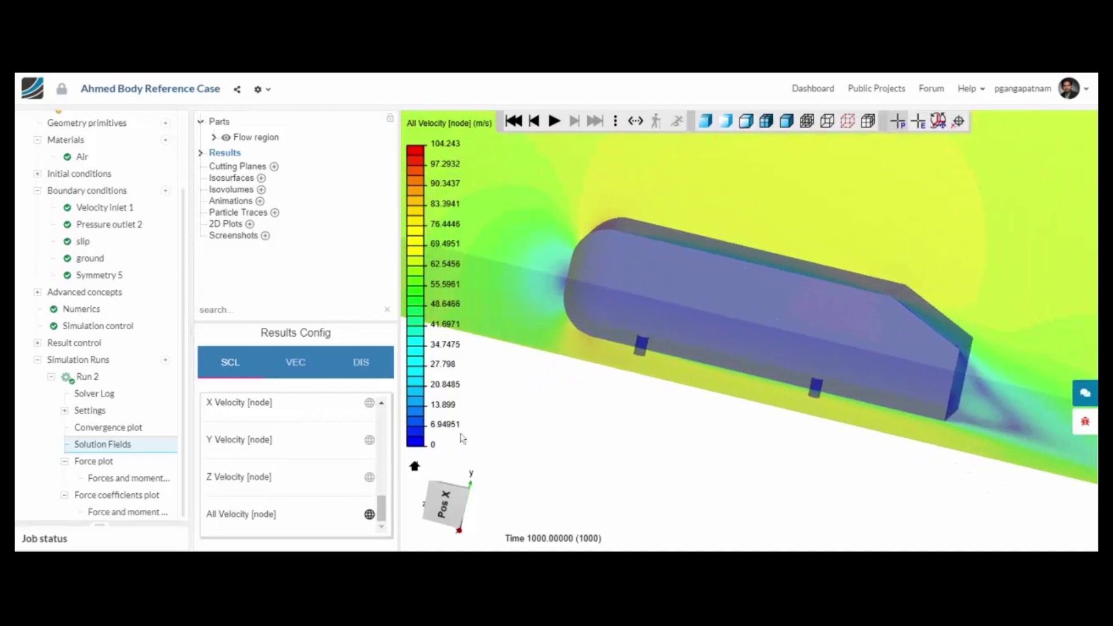
# Switch the colouring to Pressure [node], review it, then turn the colouring off.
pyautogui.scroll(5, 273, 466)
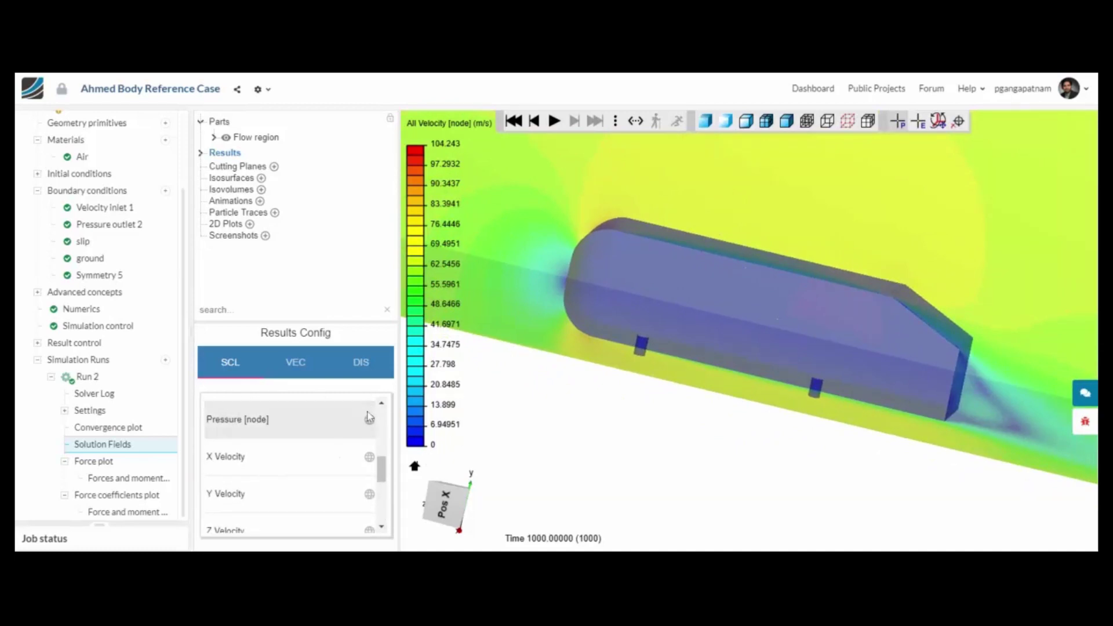
pyautogui.click(369, 420)
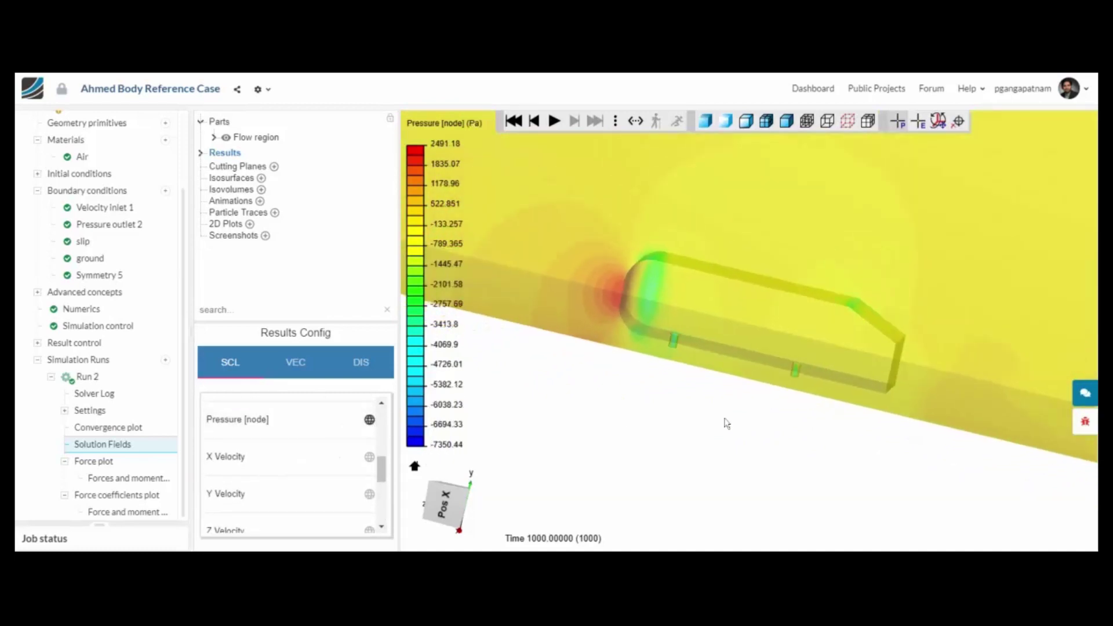
pyautogui.moveTo(738, 426); pyautogui.dragTo(705, 427, button='right')
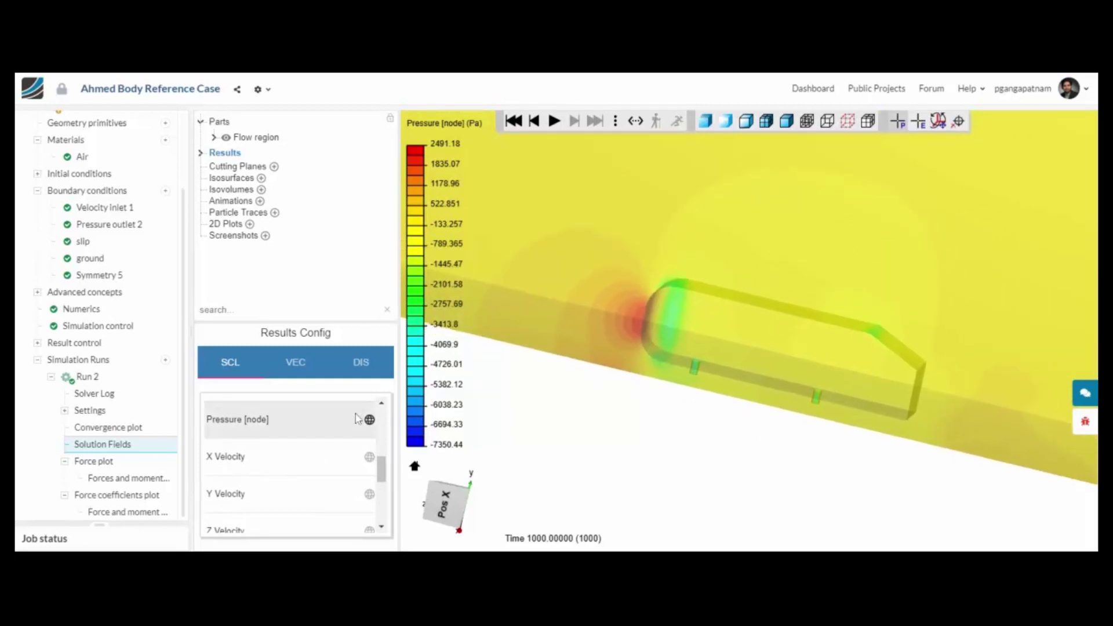
pyautogui.click(369, 420)
# Add a new particle trace with its seed placed upstream of the Ahmed body.
pyautogui.click(275, 207)
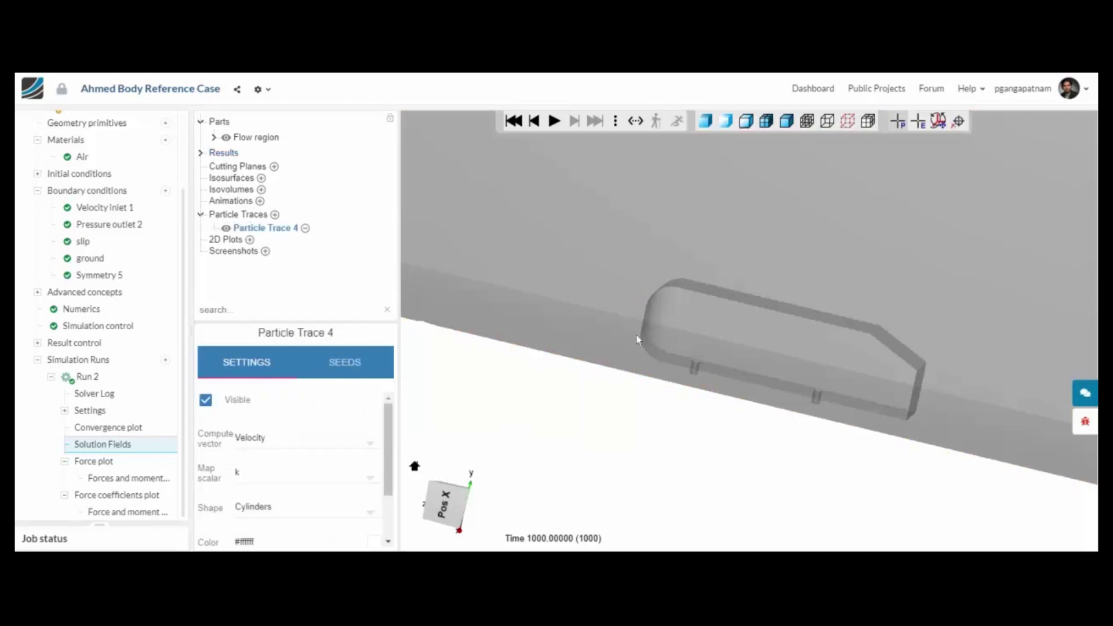
pyautogui.moveTo(559, 278); pyautogui.dragTo(747, 332)
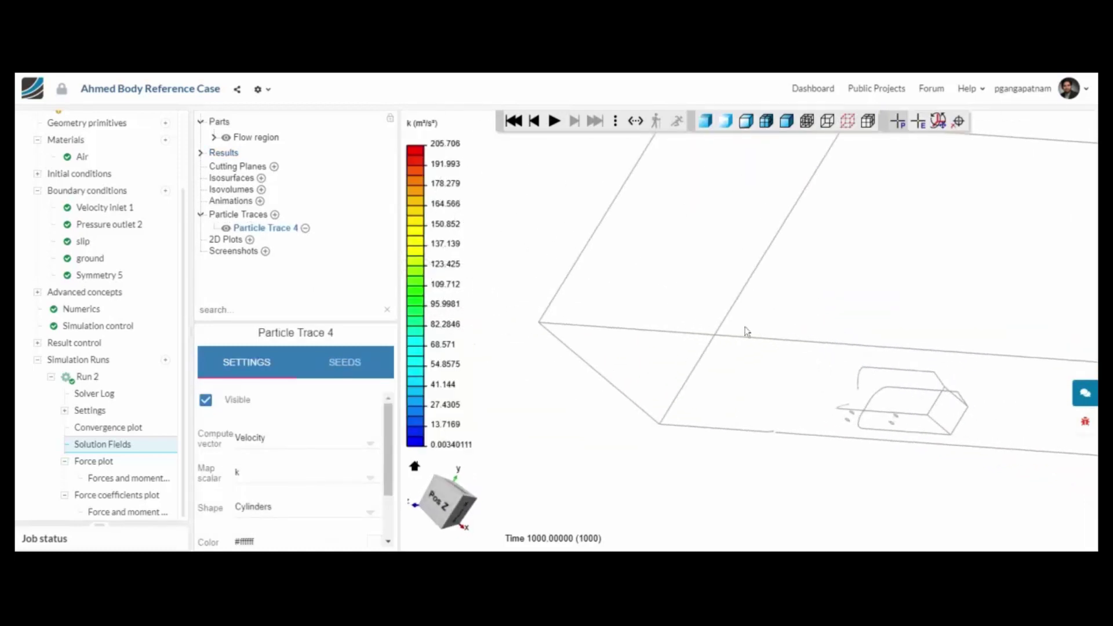
pyautogui.click(345, 362)
pyautogui.click(362, 535)
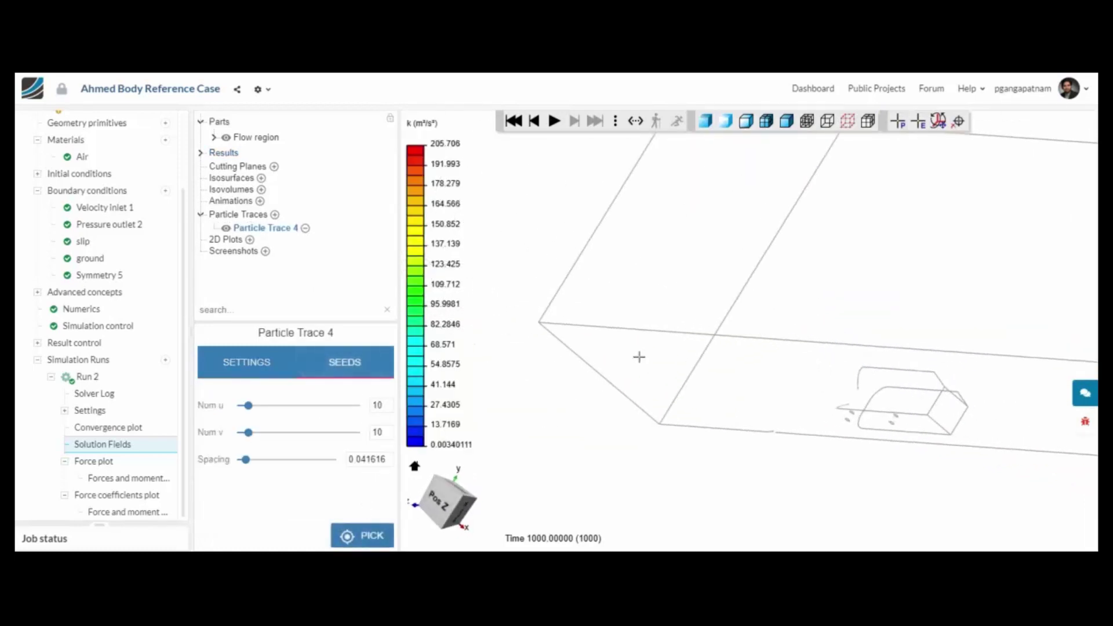
pyautogui.click(663, 386)
pyautogui.moveTo(727, 442); pyautogui.dragTo(618, 424)
# Colour the particle trace streamlines by All Velocity [node] and adjust the view rendering.
pyautogui.click(265, 371)
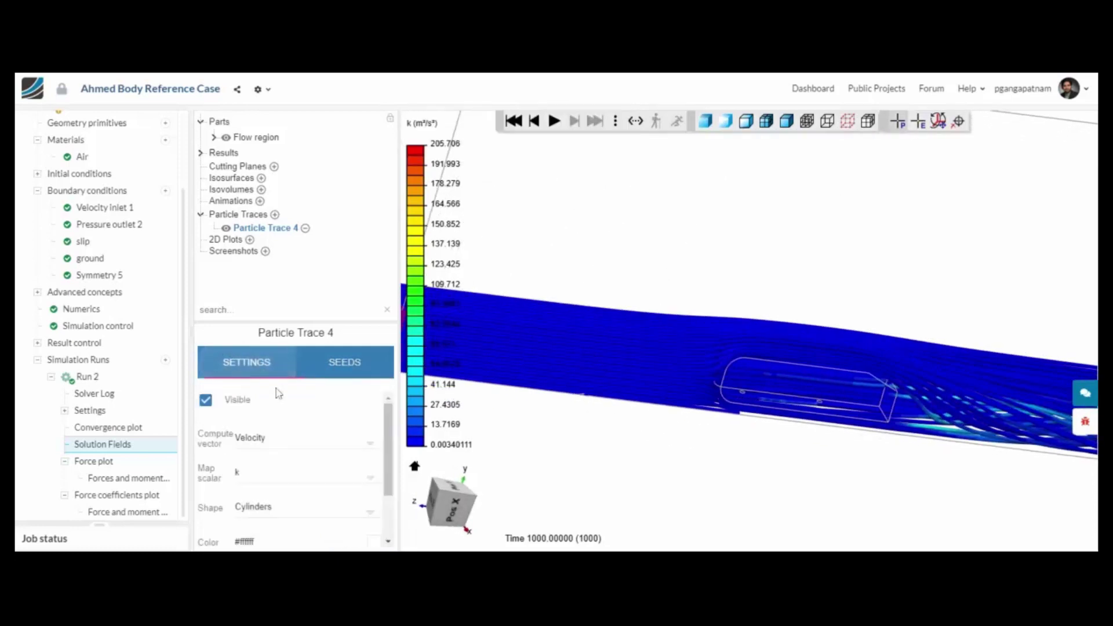
pyautogui.click(291, 478)
pyautogui.scroll(-1, 284, 479)
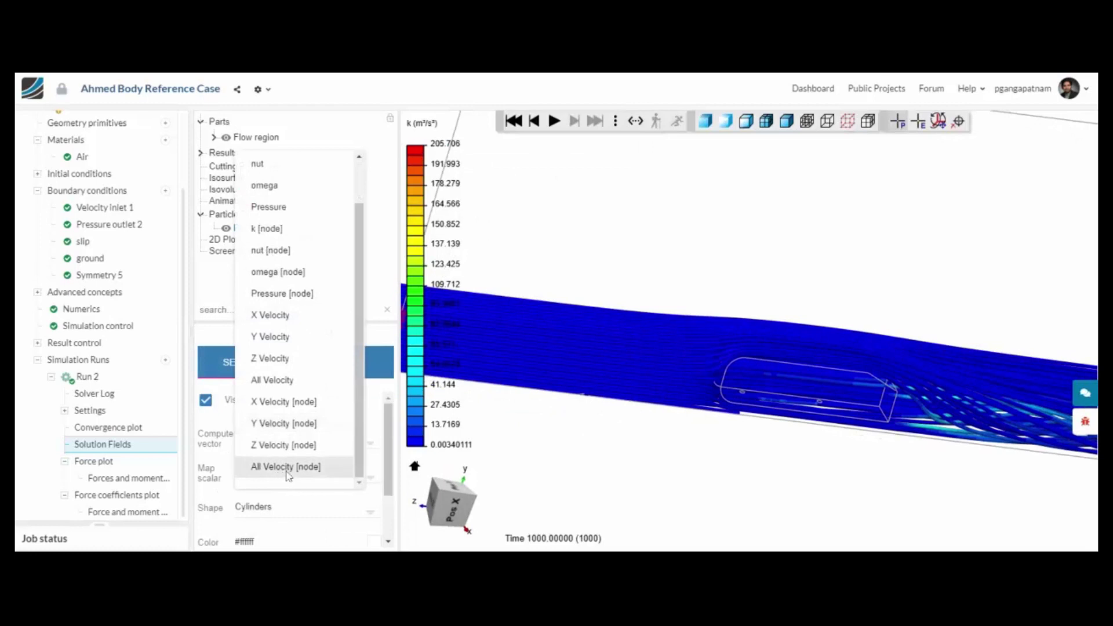
pyautogui.click(295, 467)
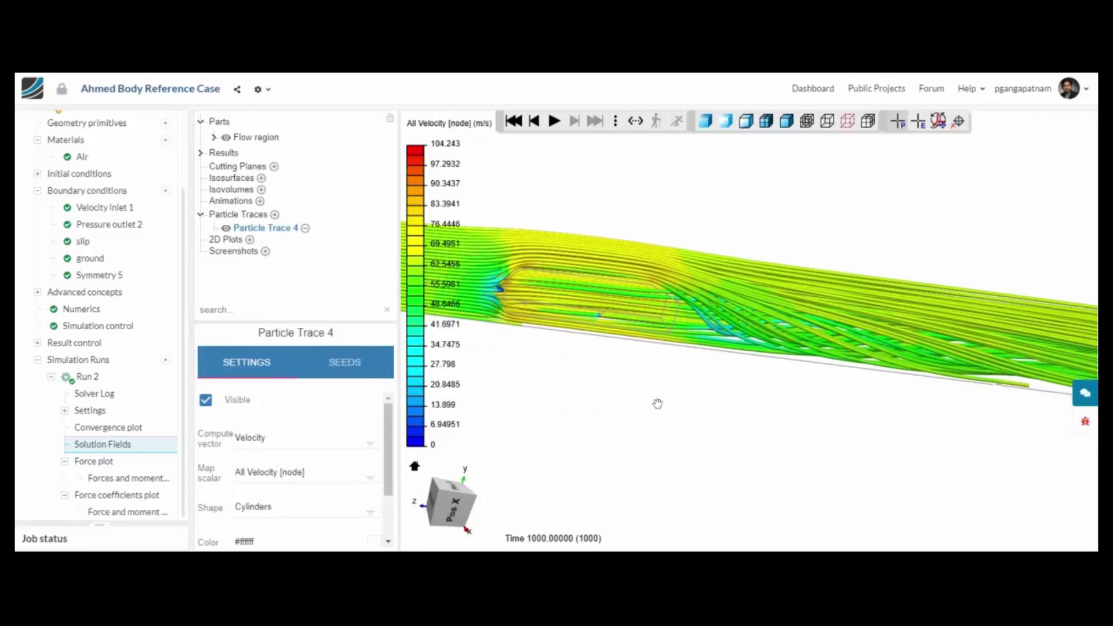
pyautogui.moveTo(631, 330); pyautogui.dragTo(661, 356, button='right')
pyautogui.click(722, 123)
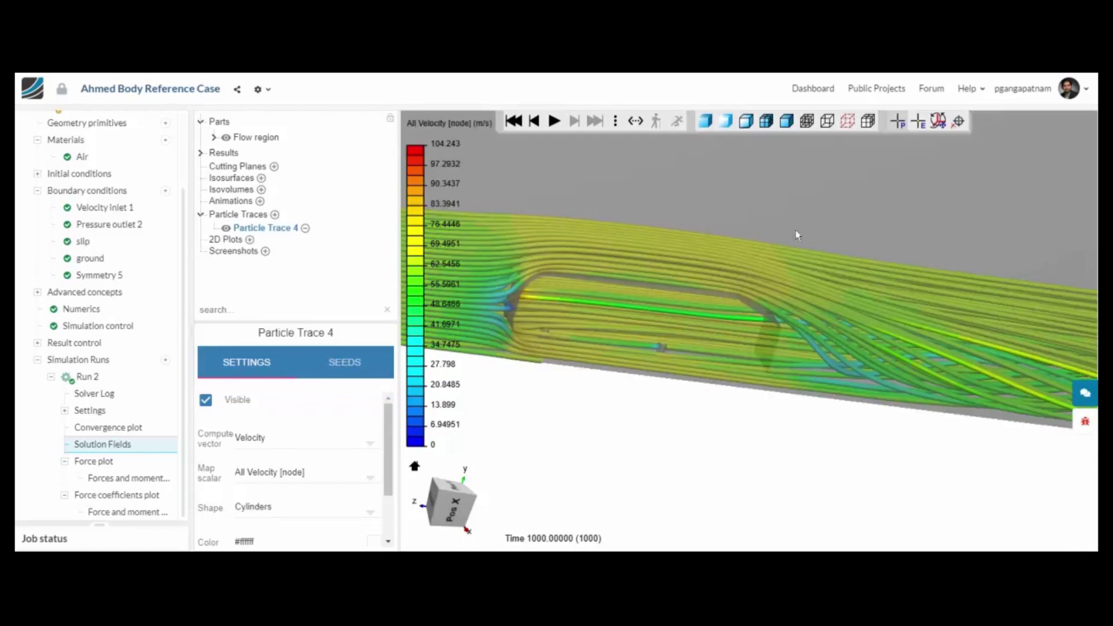
pyautogui.moveTo(857, 276); pyautogui.dragTo(825, 284)
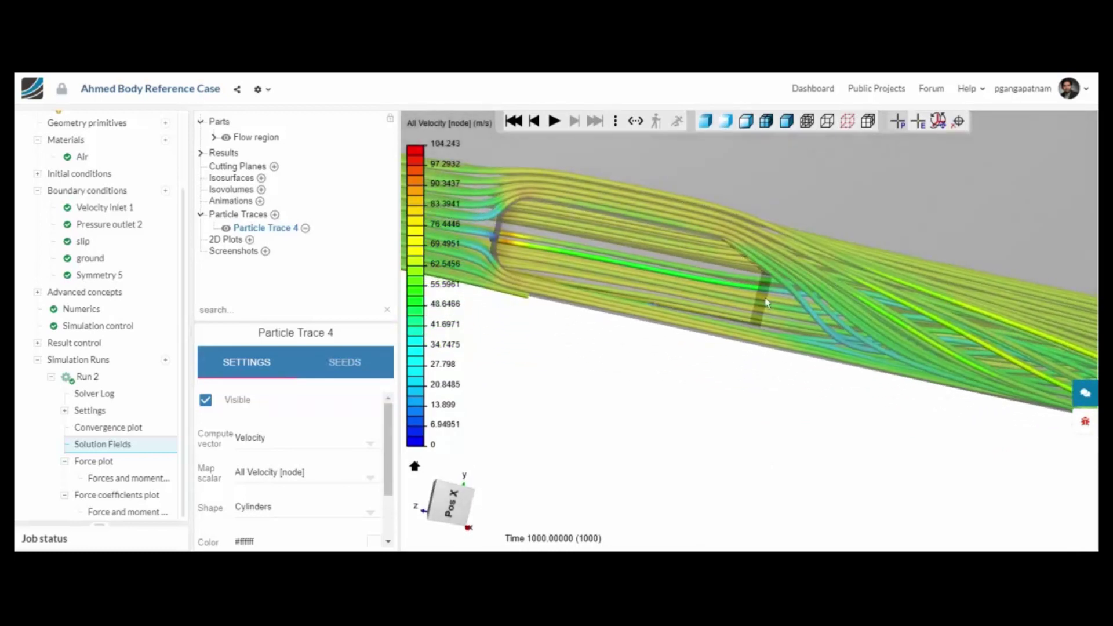